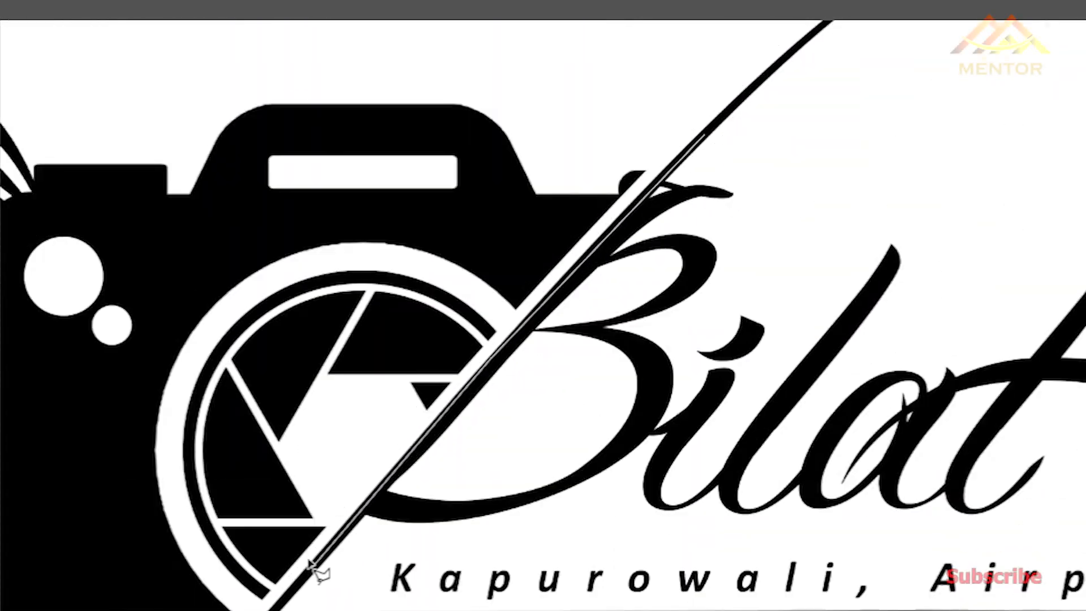
scroll(310, 565, up, 5)
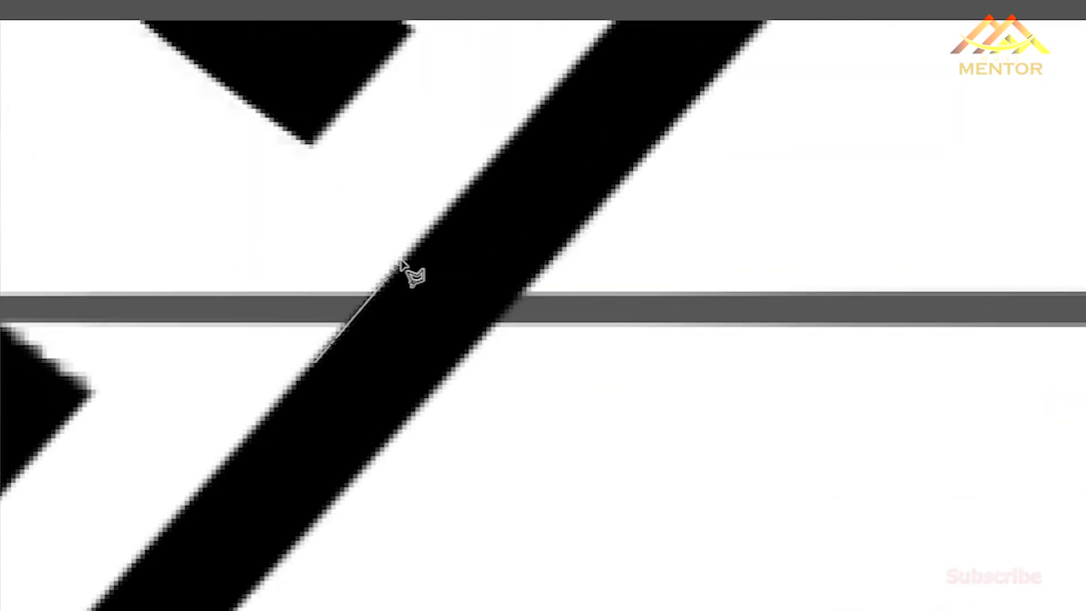
drag(371, 318, 662, 344)
click(489, 399)
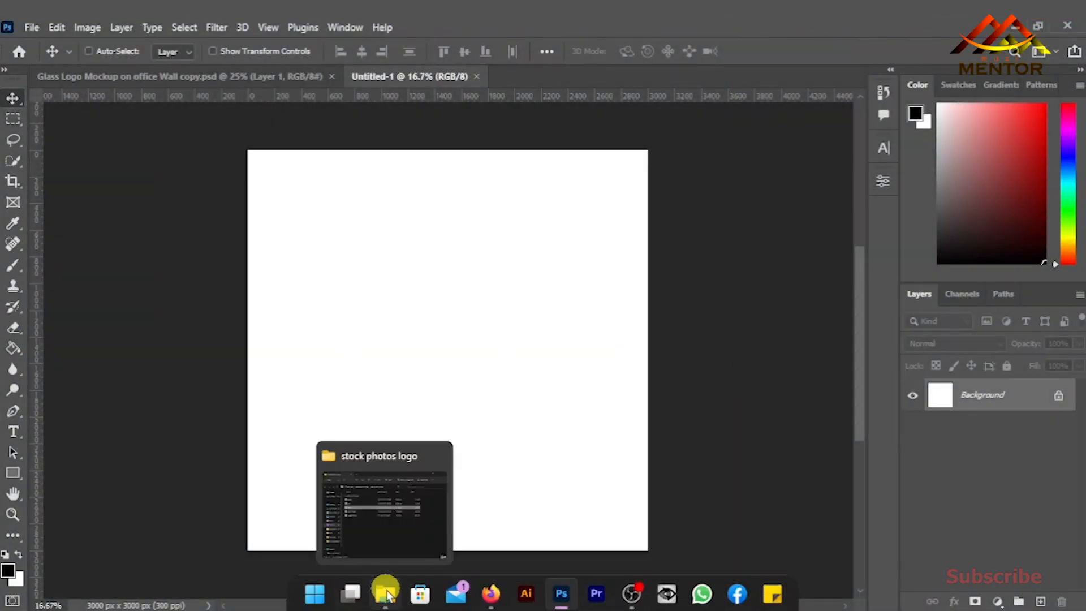
Bring the camera image from the stock photos logo folder into the blank Untitled-1 document.
click(385, 586)
click(412, 257)
drag(412, 256, 532, 354)
key(Escape)
click(385, 591)
drag(351, 257, 535, 80)
drag(458, 362, 390, 275)
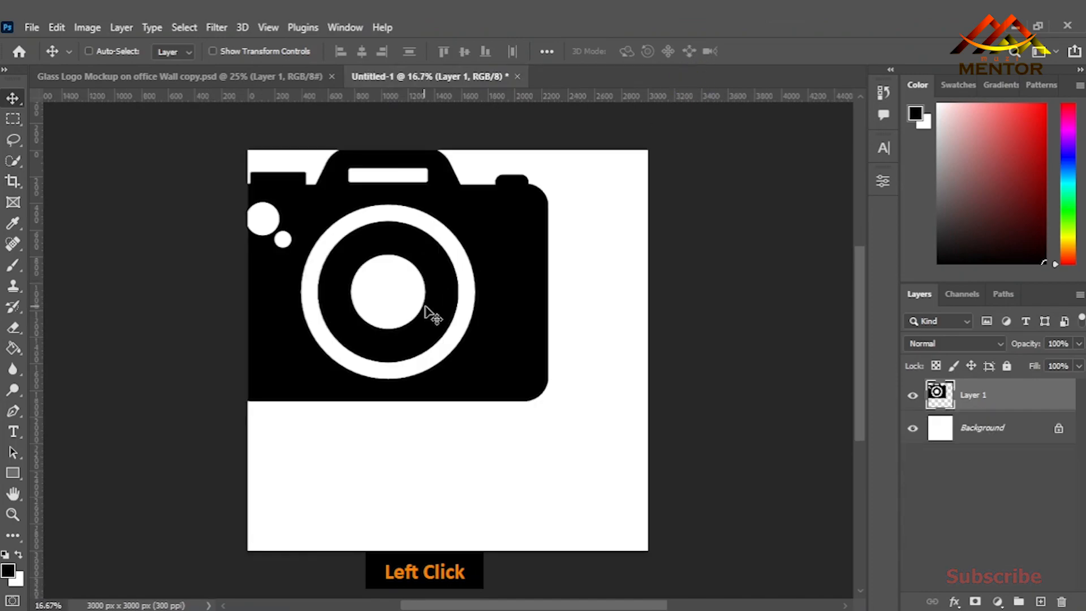
Extend the canvas to the right of the camera with the Crop tool to a width of about 8665 px.
click(13, 181)
key(ctrl+minus)
drag(549, 349, 737, 363)
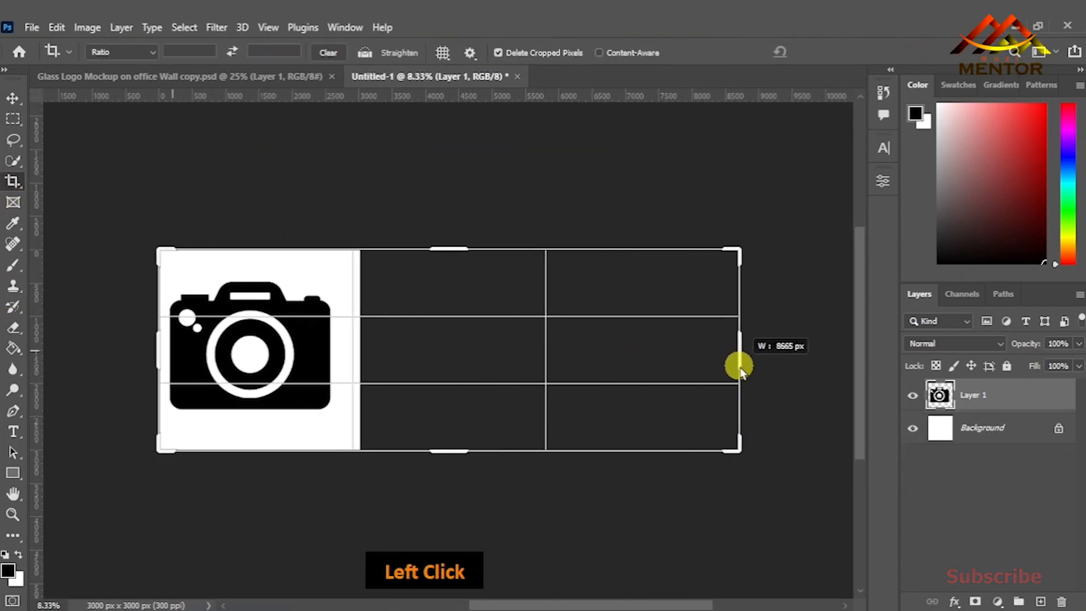
key(Return)
Shift the camera slightly right on the widened canvas and scale it down to about 85.83%.
click(13, 98)
key(ctrl+equal)
scroll(427, 379, left, 5)
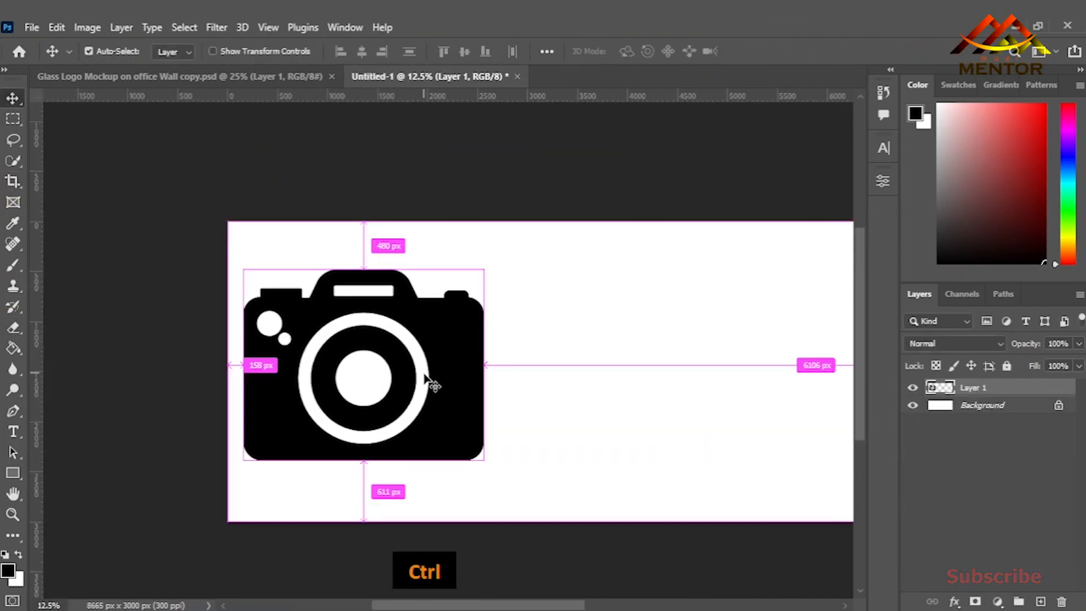
key(ctrl+equal)
drag(388, 352, 433, 352)
key(ctrl+t)
drag(475, 460, 453, 442)
key(Return)
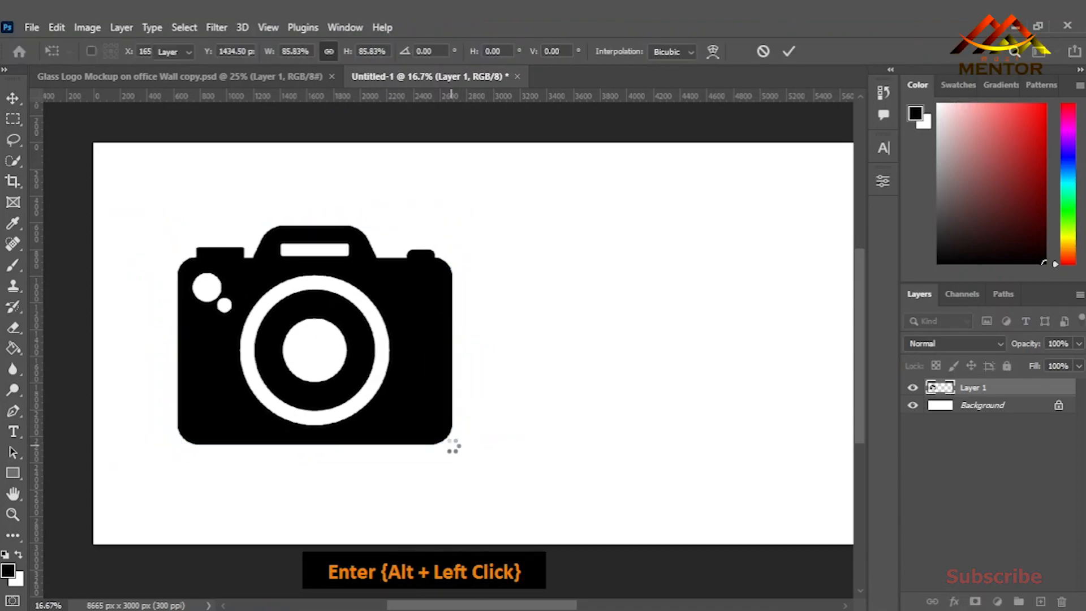
Add a new layer and draw a straight diagonal path across the camera, from above its right side to below its left.
click(13, 411)
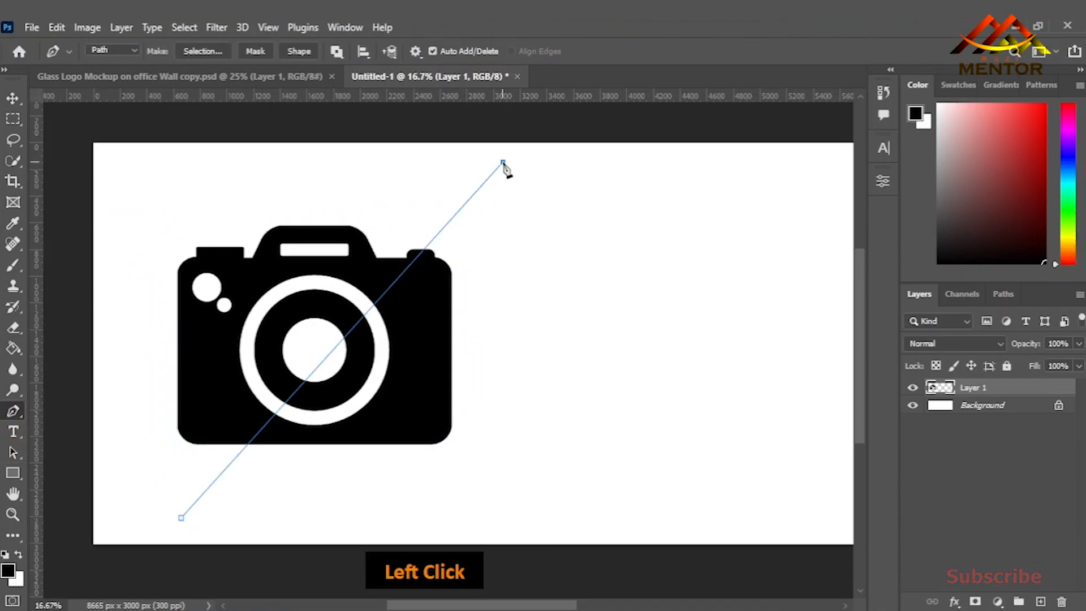
right_click(13, 411)
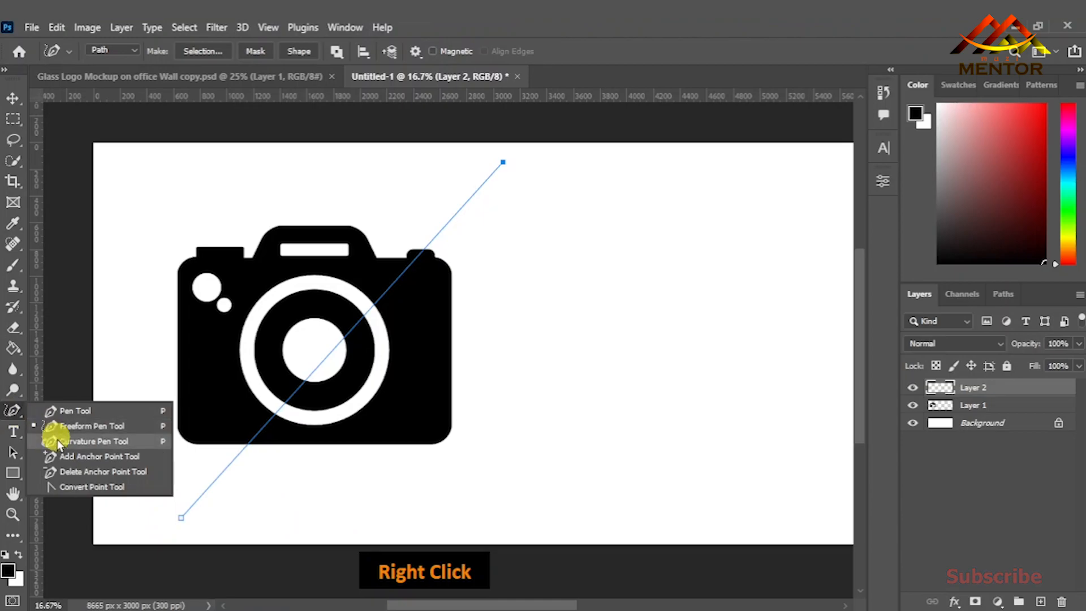
click(57, 441)
drag(181, 518, 166, 517)
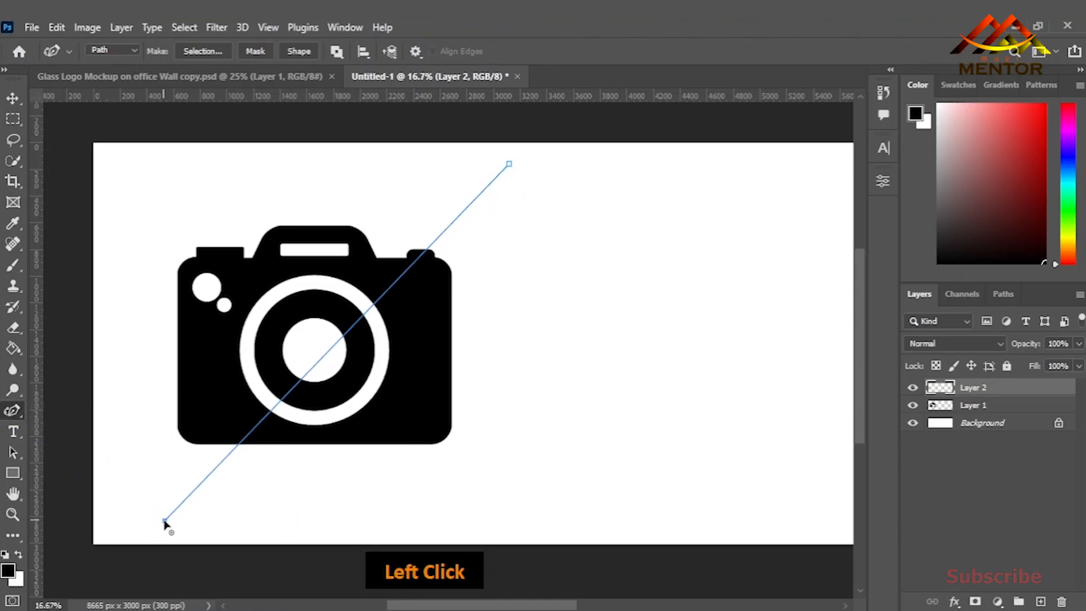
right_click(343, 339)
Set up the brush as Hard Round Pressure Size, 30 px in size with 100% hardness.
click(12, 265)
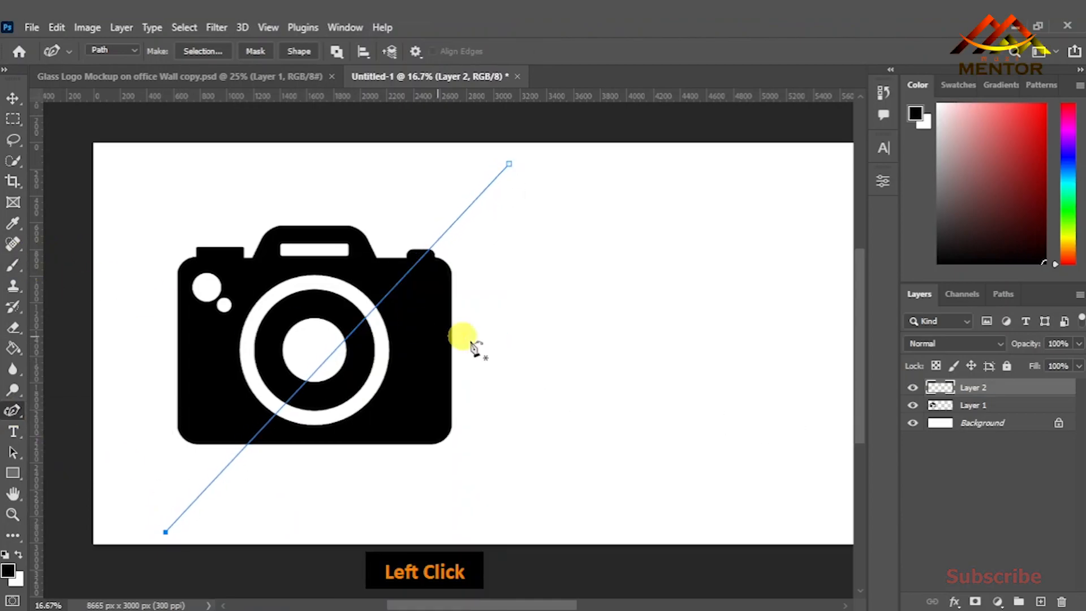
click(13, 265)
key(ctrl+z)
right_click(575, 335)
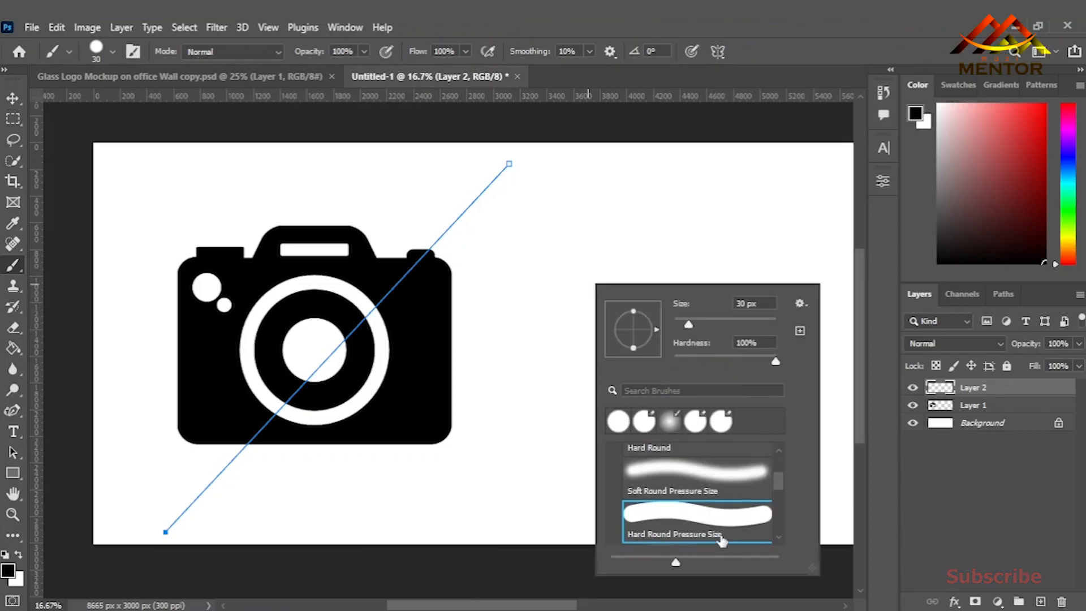
drag(545, 274, 553, 324)
Try stroking the diagonal path with the brush on Layer 2.
click(13, 410)
right_click(262, 352)
click(377, 359)
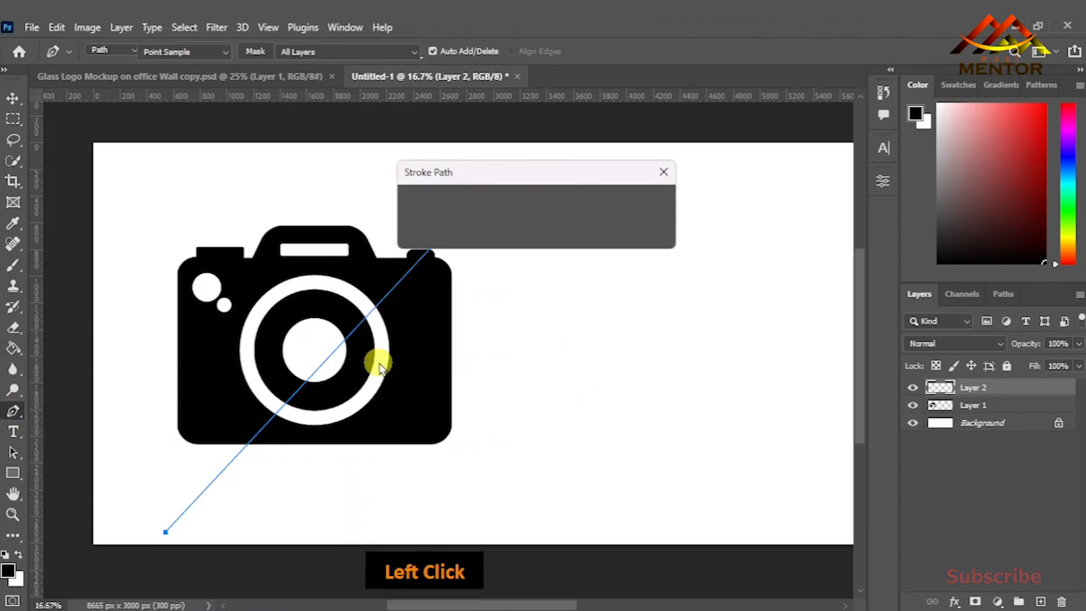
key(Return)
click(1003, 293)
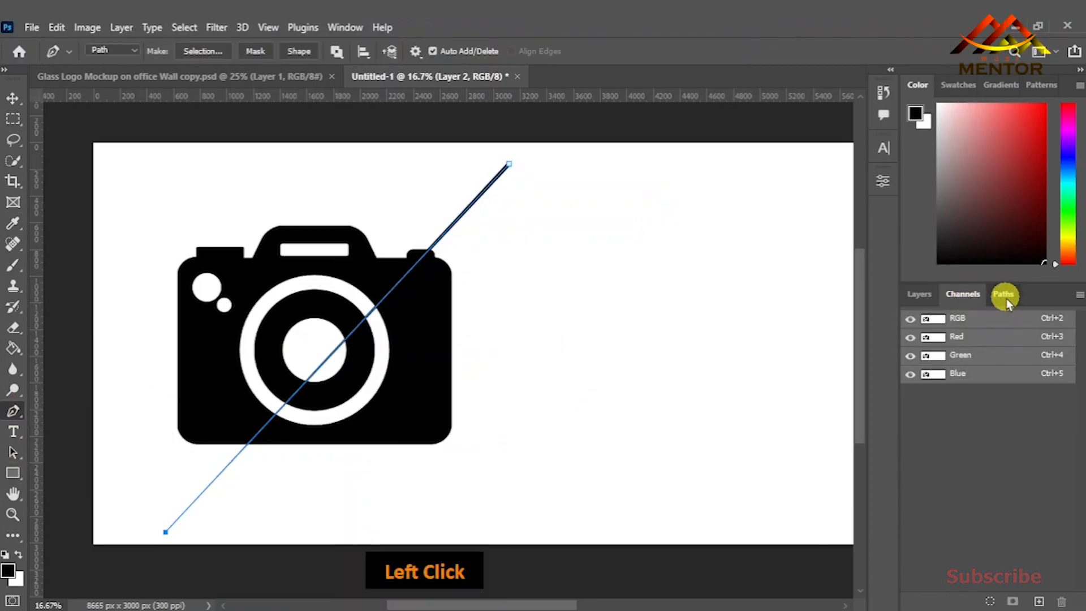
click(920, 295)
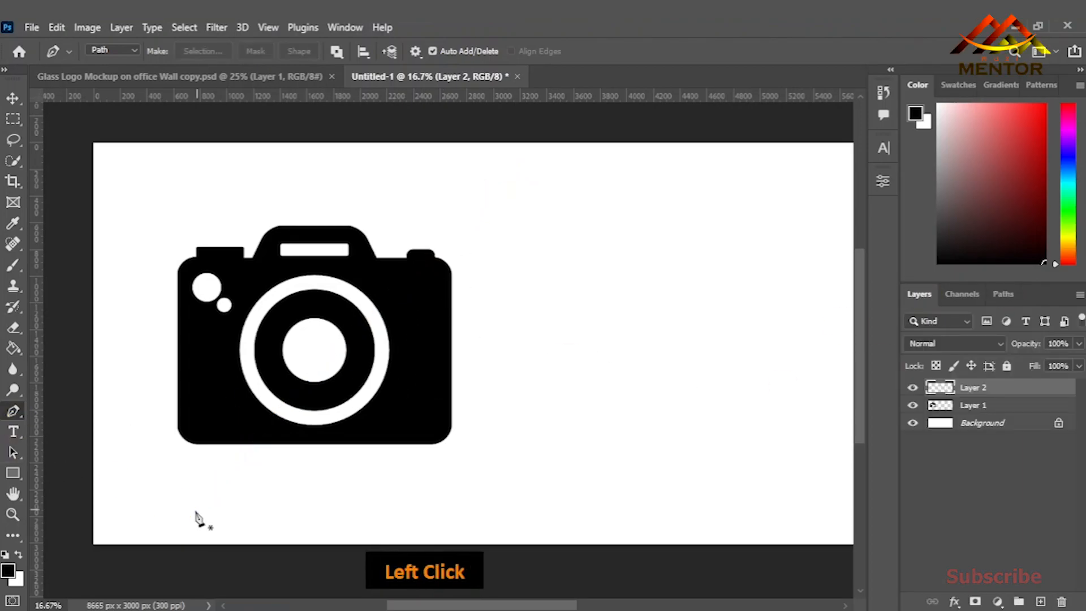
Stroke a redrawn diagonal path across the camera in black on Layer 2 and dismiss the work path.
right_click(373, 358)
click(377, 360)
click(639, 205)
key(v)
click(1005, 295)
click(962, 295)
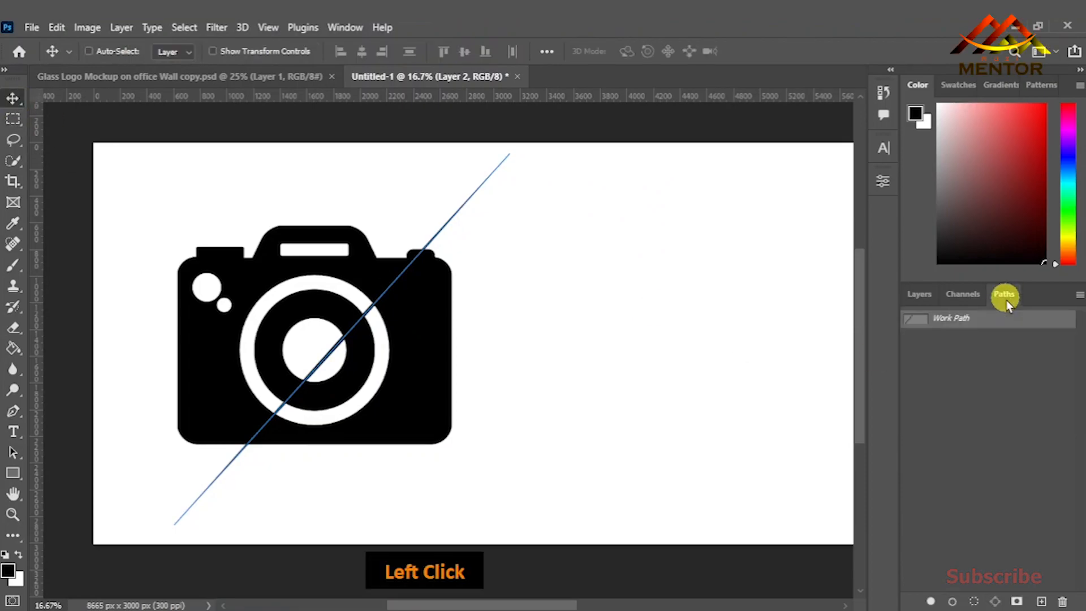
click(922, 295)
Outline the camera's lower-right half along the diagonal line with the Polygonal Lasso and delete it from Layer 1.
click(973, 405)
key(ctrl+plus)
key(ctrl+plus)
key(space)
drag(453, 419, 614, 410)
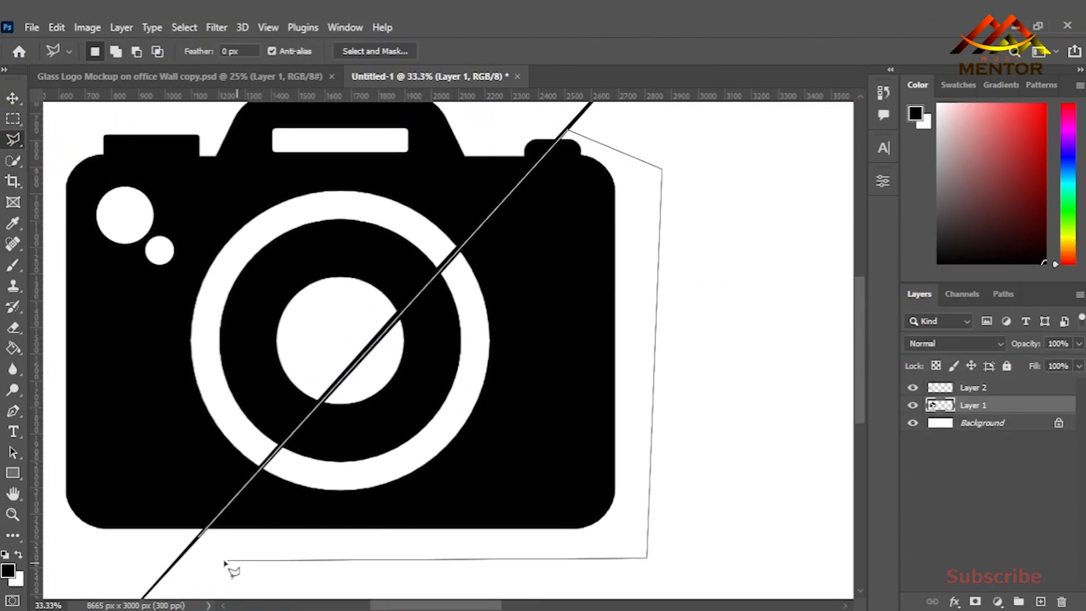
key(Delete)
key(ctrl+d)
key(v)
Try cutting a gap in Layer 1 along the diagonal with the line's expanded selection, and undo it.
click(353, 174)
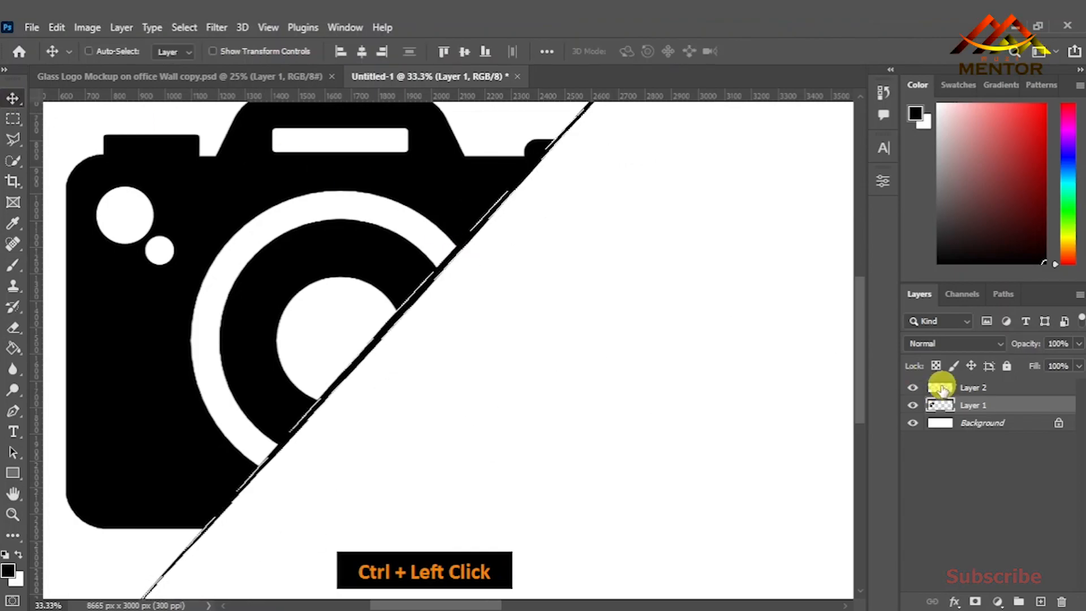
click(182, 27)
mouse_move(247, 274)
click(351, 303)
click(616, 175)
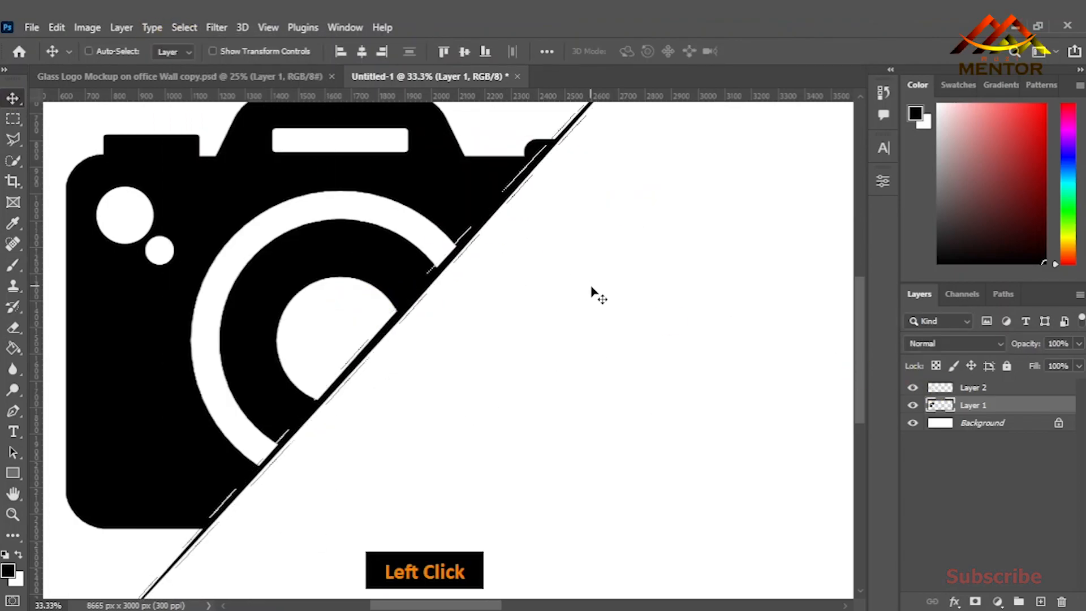
key(ctrl)
key(ctrl+minus)
key(ctrl+minus)
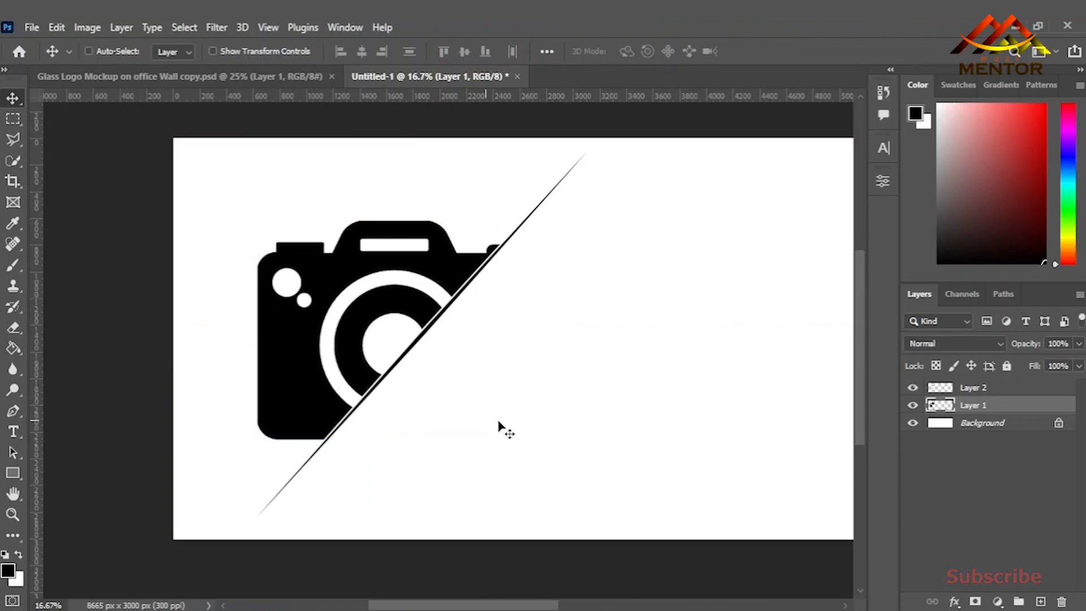
key(ctrl+z)
key(ctrl+z)
Enlarge the diagonal line on Layer 2 slightly so that it extends farther beyond the camera's lower left.
click(1014, 390)
key(ctrl+t)
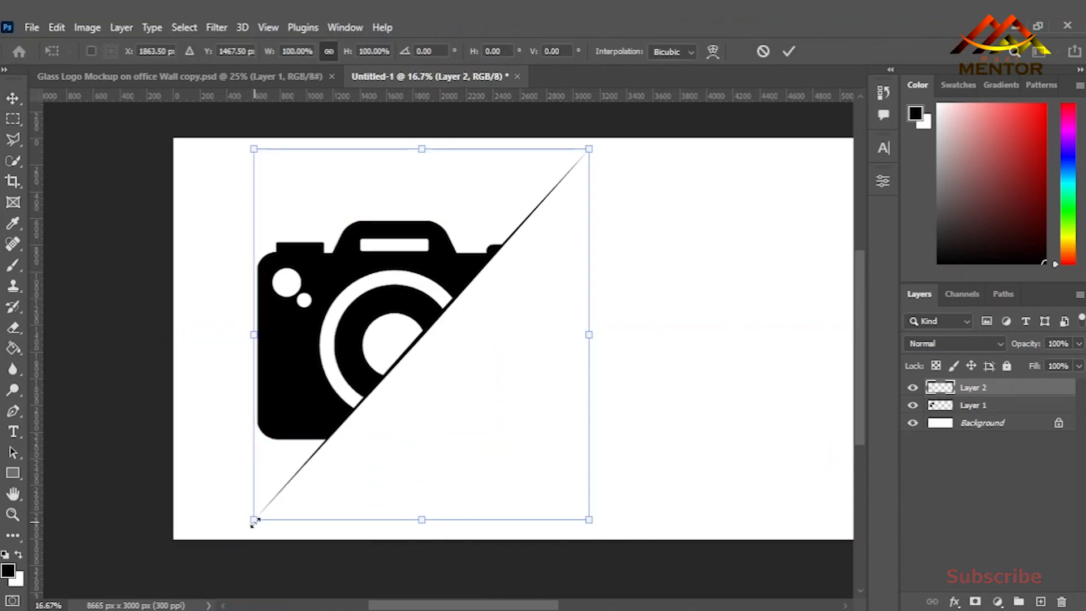
drag(253, 519, 241, 533)
key(Return)
Load the diagonal line's outline as a selection, expand it, and delete that area from the camera on Layer 1.
ctrl+click(943, 392)
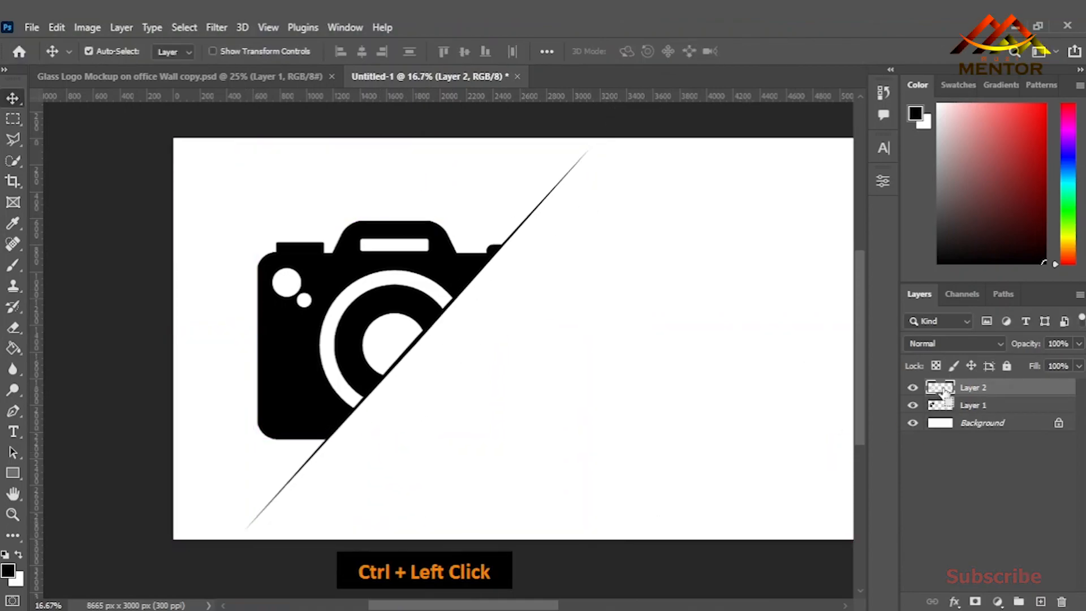
click(975, 409)
click(184, 27)
mouse_move(277, 269)
click(365, 300)
click(618, 176)
key(Delete)
key(ctrl+d)
Preview the wings and bird images in the stock photos folder and bring the bird image into the logo document.
click(492, 598)
double_click(357, 210)
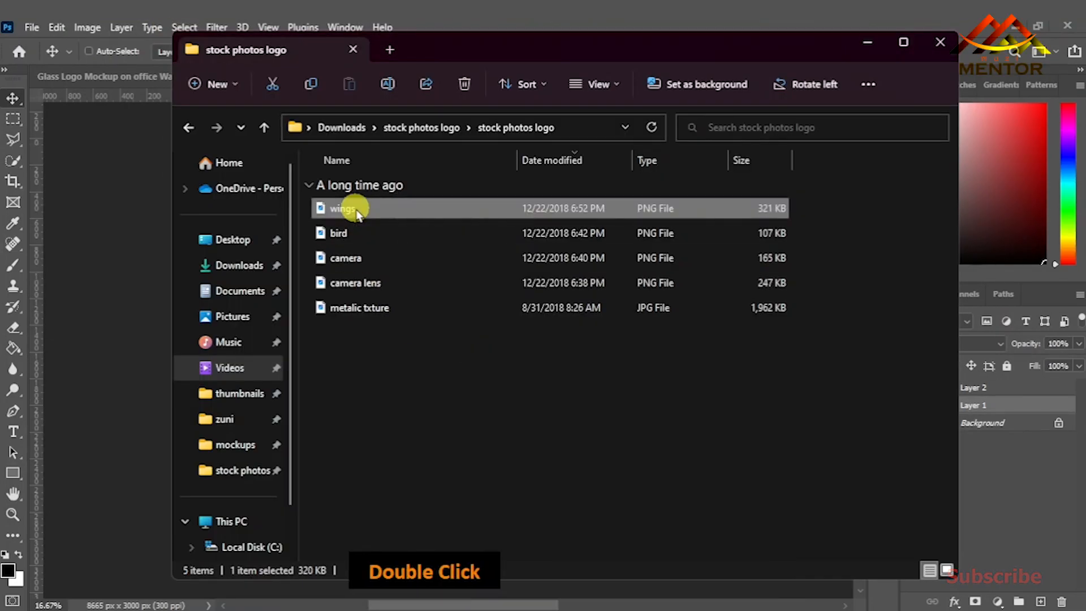
click(688, 83)
click(657, 59)
double_click(353, 235)
click(657, 59)
drag(339, 233, 121, 56)
drag(454, 311, 314, 255)
click(686, 76)
Move the bird artwork over the camera's left side so that its wing and tail project outward.
drag(357, 335, 272, 291)
key(space)
key(Left)
key(Down)
key(Right)
Rotate the bird artwork by about 16.65° and nudge it against the camera body's left edge.
key(ctrl+t)
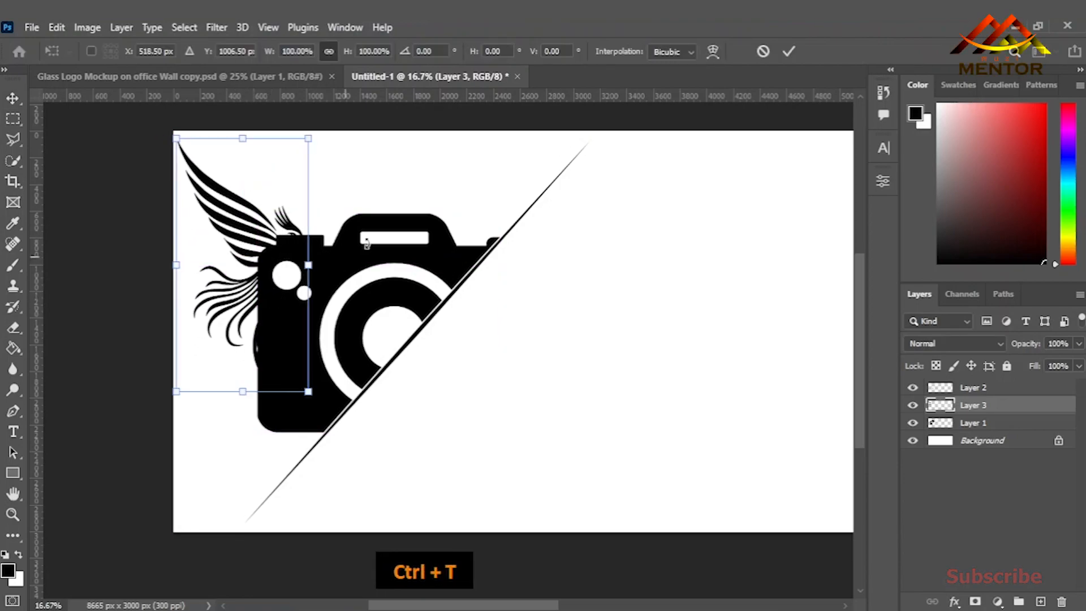
drag(334, 264, 334, 275)
drag(248, 290, 246, 282)
drag(368, 255, 367, 265)
drag(290, 287, 283, 305)
drag(384, 265, 362, 275)
drag(284, 297, 290, 301)
key(Left)
key(Left)
key(Left)
key(Left)
key(Up)
key(Up)
key(Up)
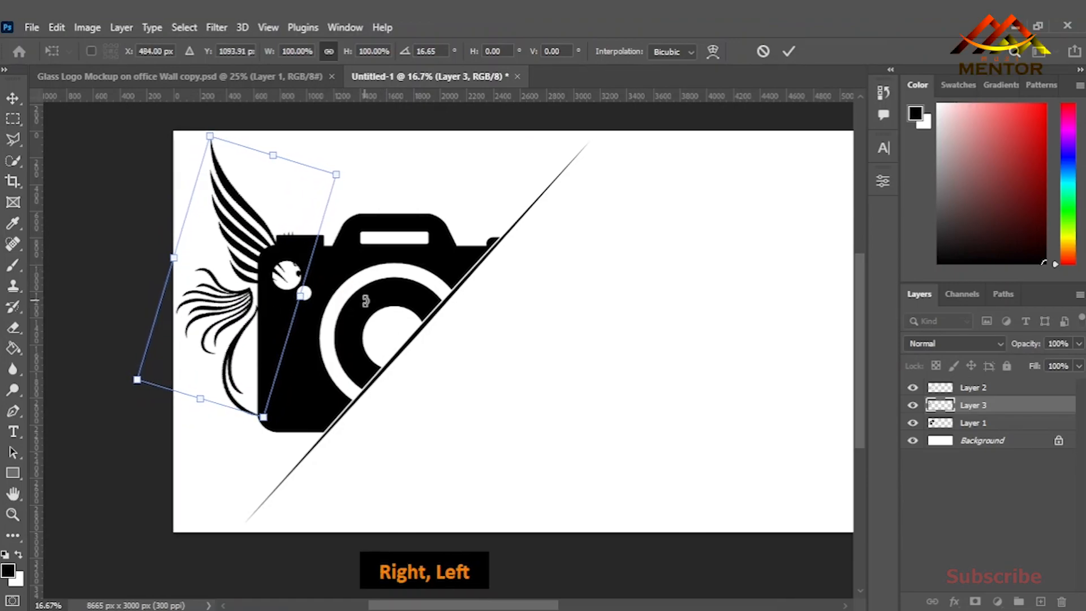
key(Right)
key(Left)
key(Return)
Erase the parts of the bird artwork that overlap the camera's white circles.
click(14, 327)
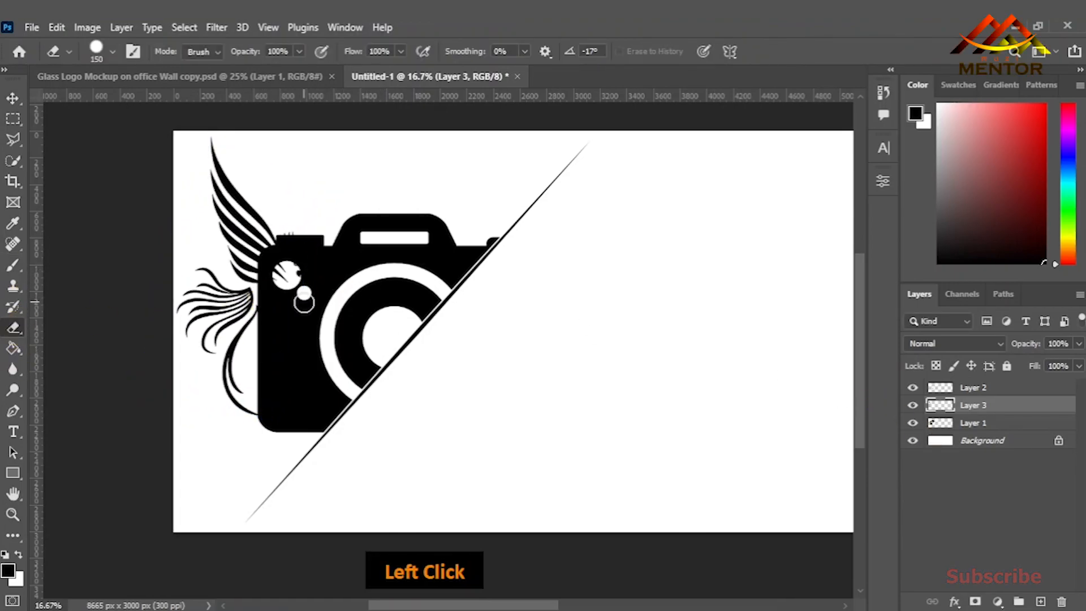
click(12, 98)
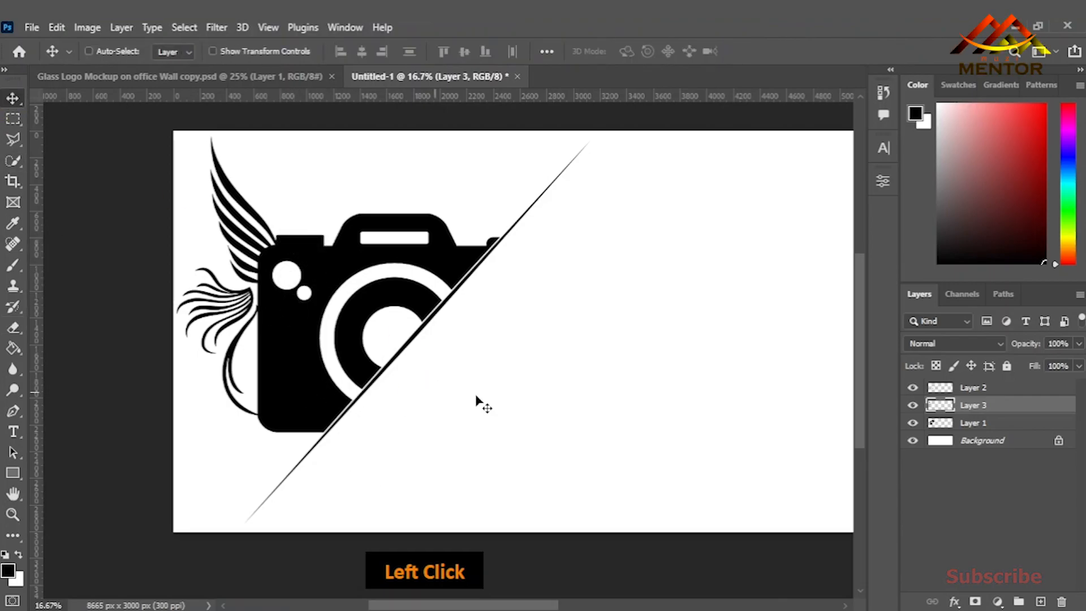
Bring the camera lens image from the stock photos folder into the logo document.
key(space)
drag(580, 402, 432, 407)
click(13, 431)
click(390, 606)
double_click(359, 282)
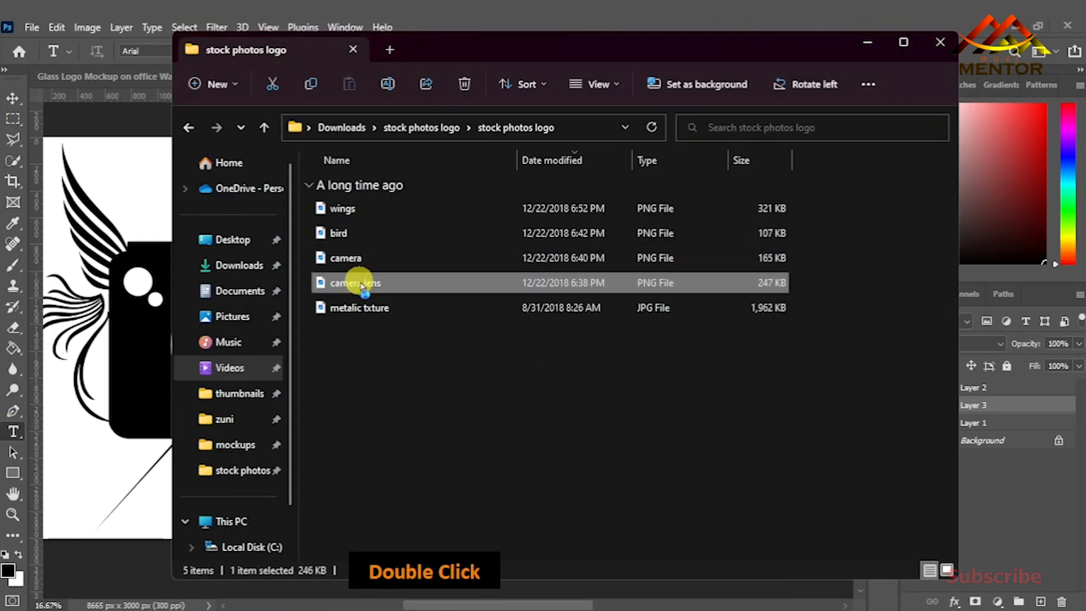
click(659, 58)
drag(352, 283, 317, 351)
click(724, 76)
Scale down the lens artwork and fit it over the camera's inner lens ring.
key(ctrl+t)
drag(438, 508, 279, 384)
key(ctrl+plus)
drag(400, 346, 400, 352)
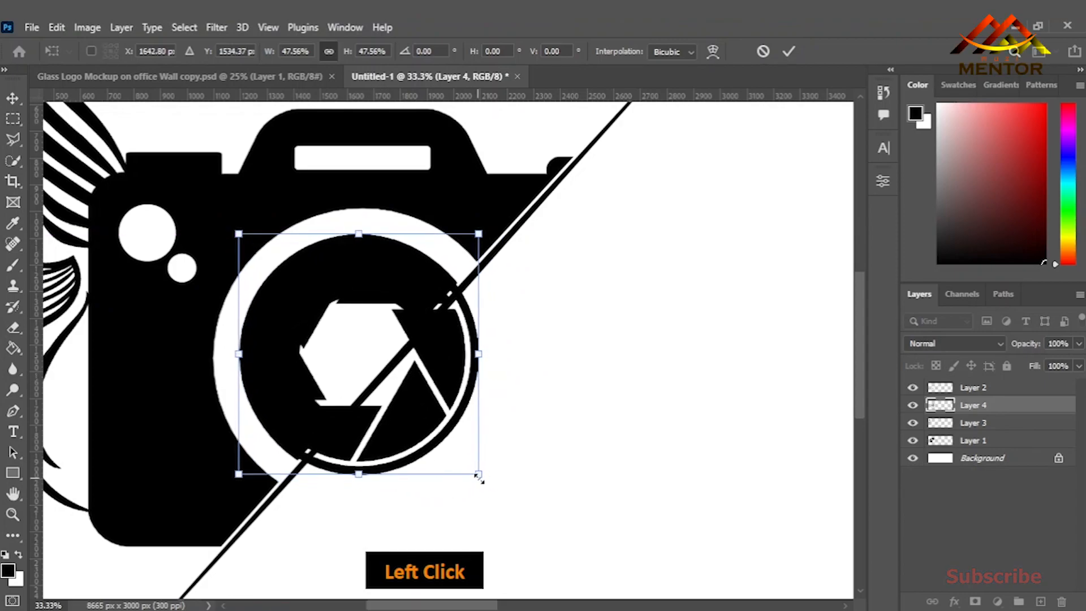
key(Return)
Lower the lens artwork's opacity to 38% and enlarge it to about 104.35%, centred on the camera's lens.
drag(1024, 344, 994, 346)
drag(441, 390, 441, 390)
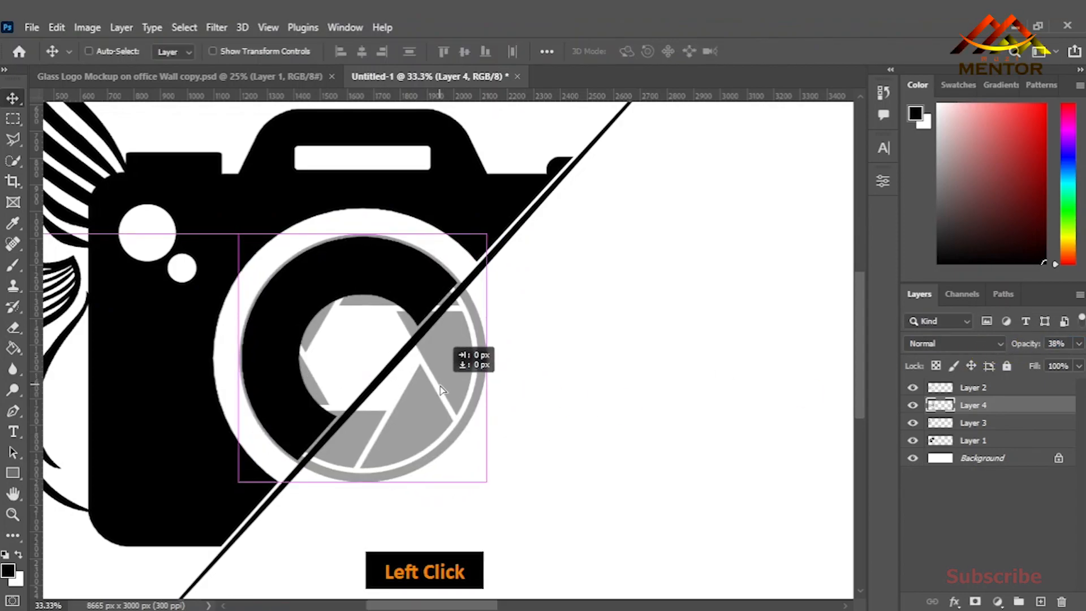
key(ctrl+t)
drag(487, 482, 491, 488)
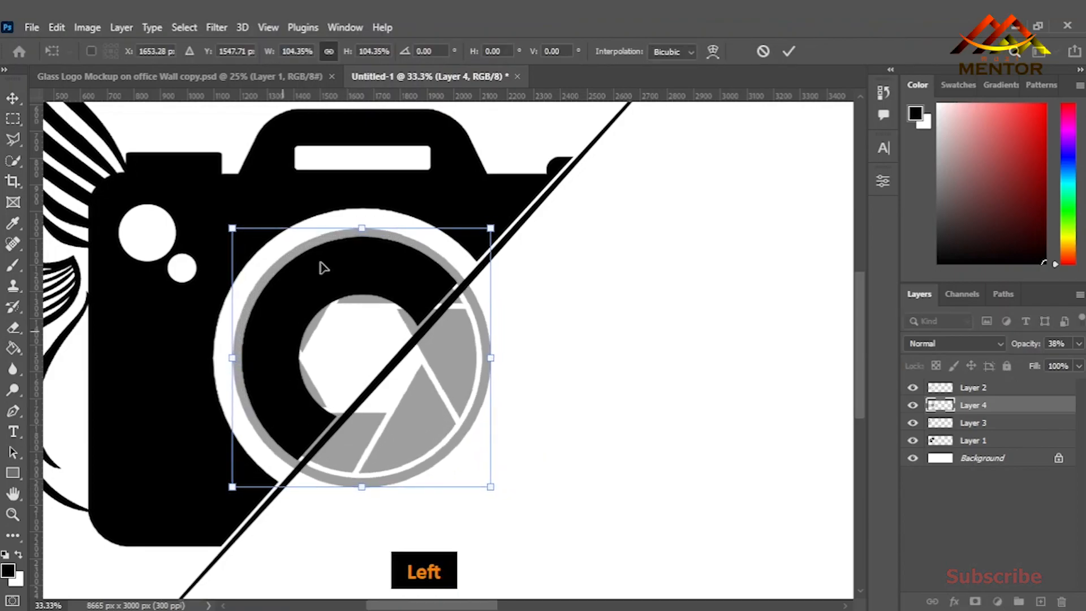
key(Return)
Erase the original solid lens ring from the camera on Layer 1 beneath the aperture blades.
click(974, 441)
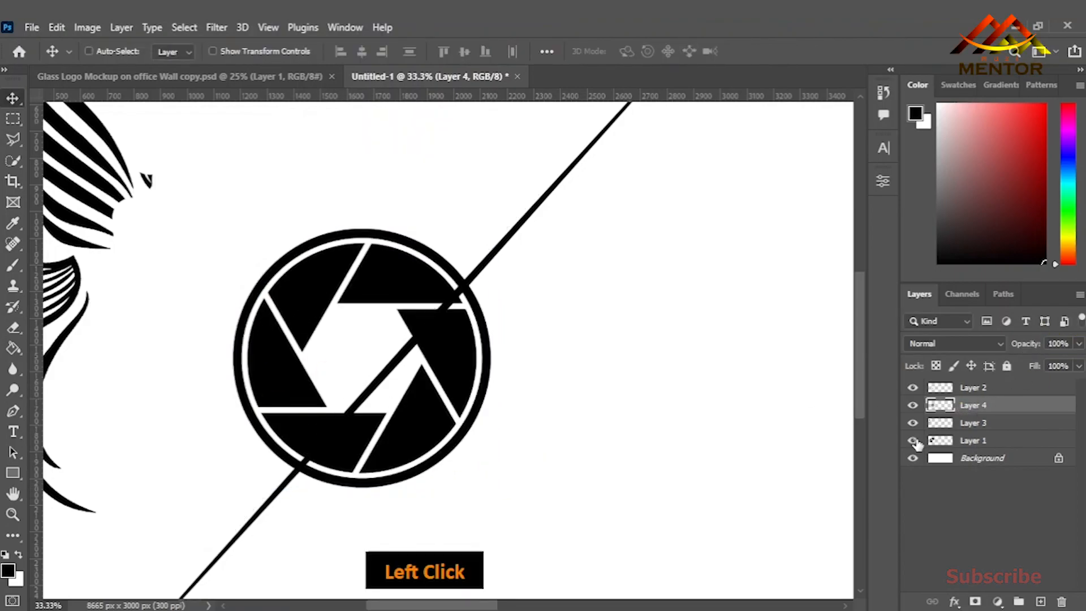
click(13, 327)
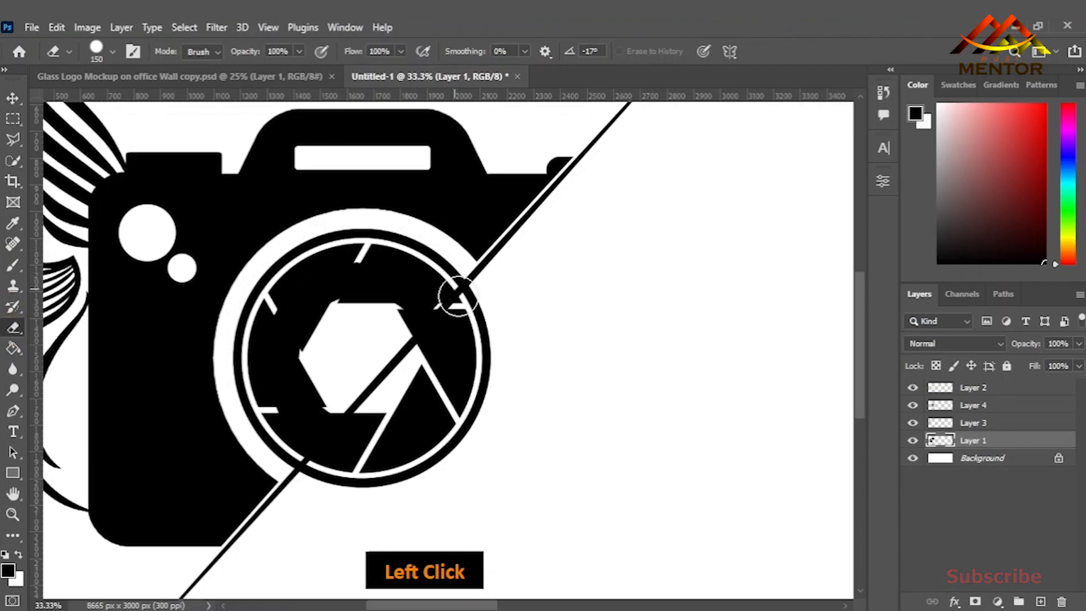
click(13, 98)
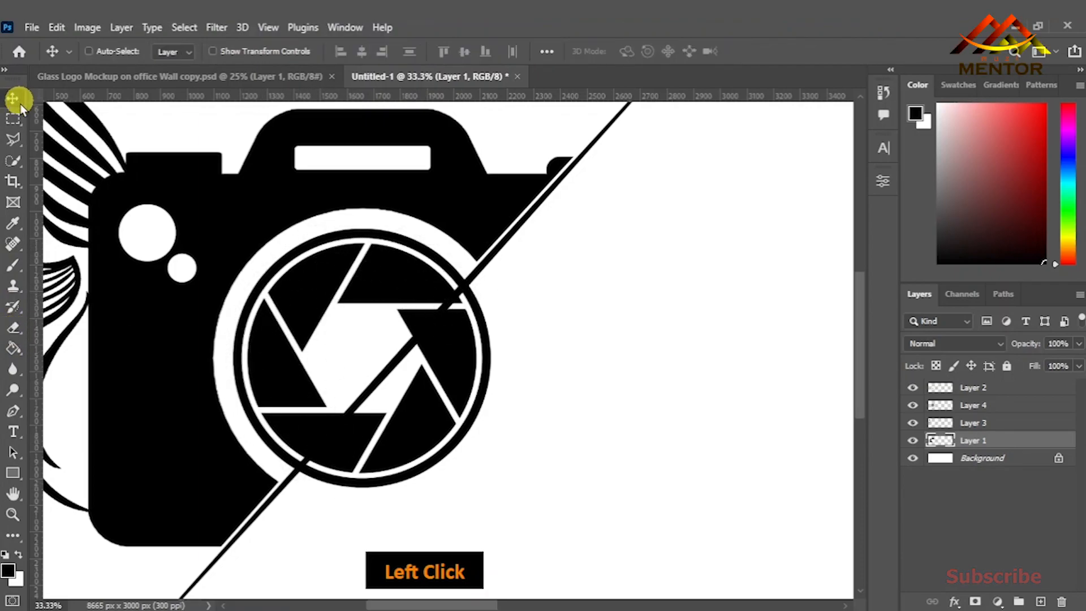
Expand the diagonal line's selection and delete that area from the lens artwork on Layer 4.
click(184, 27)
mouse_move(218, 269)
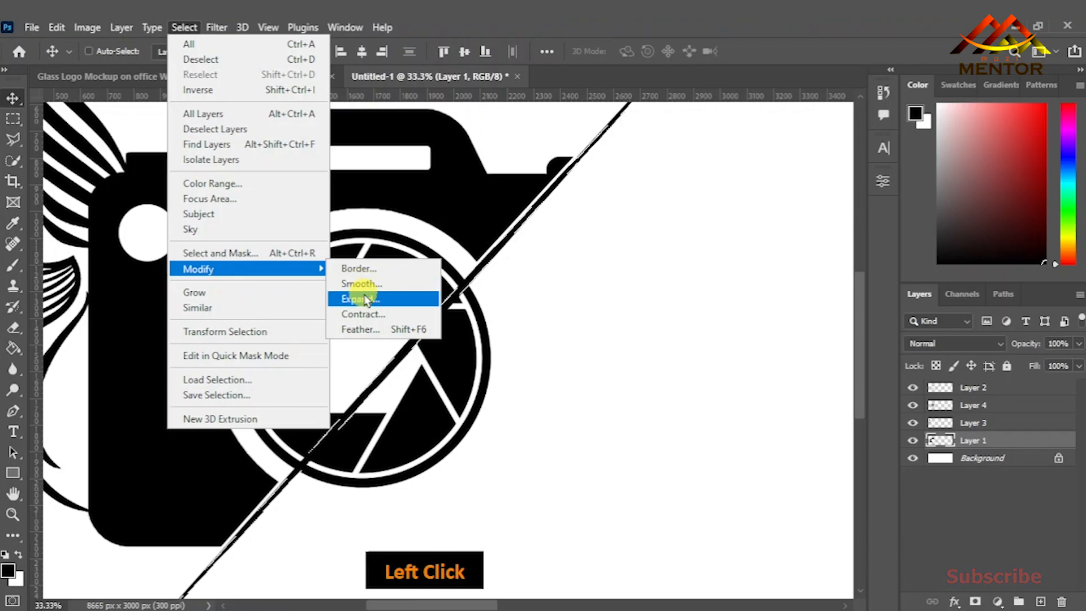
click(367, 298)
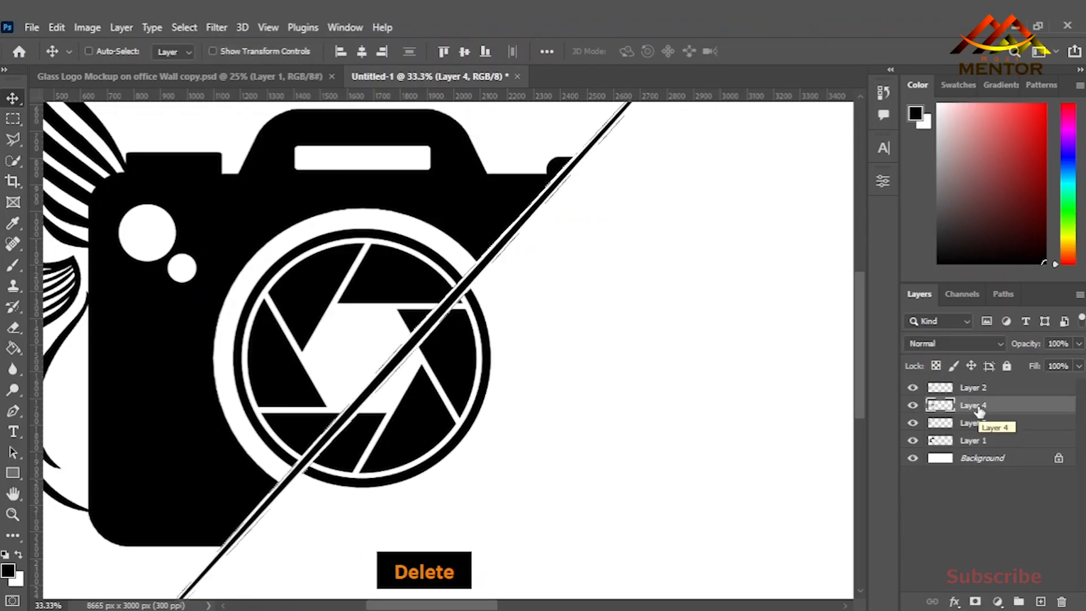
Erase the lens artwork remaining on Layer 4 on the far side of the diagonal line, away from the camera.
click(13, 328)
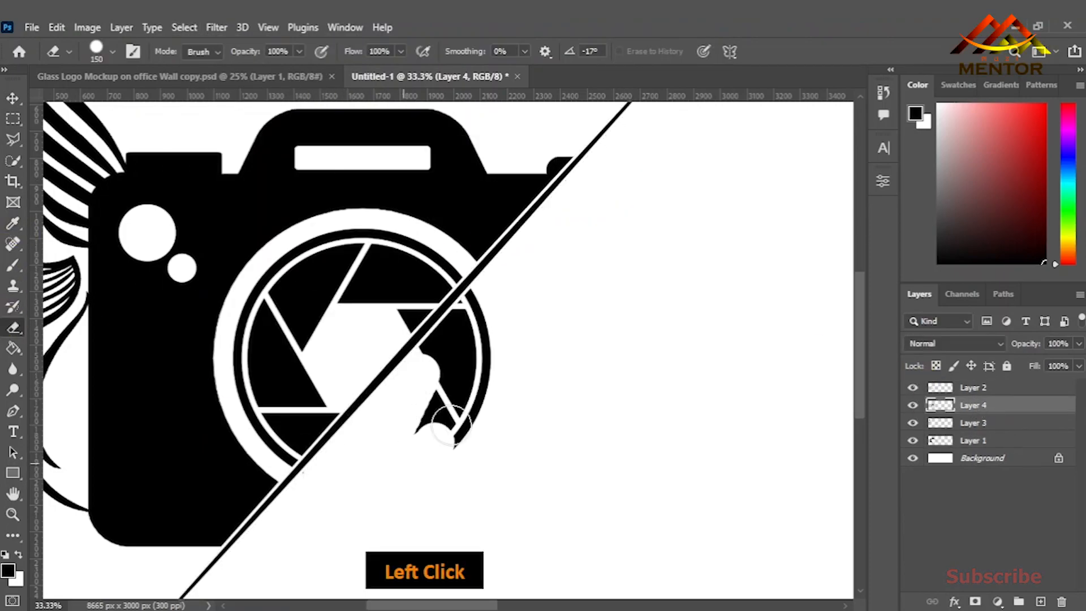
click(11, 99)
key(ctrl+0)
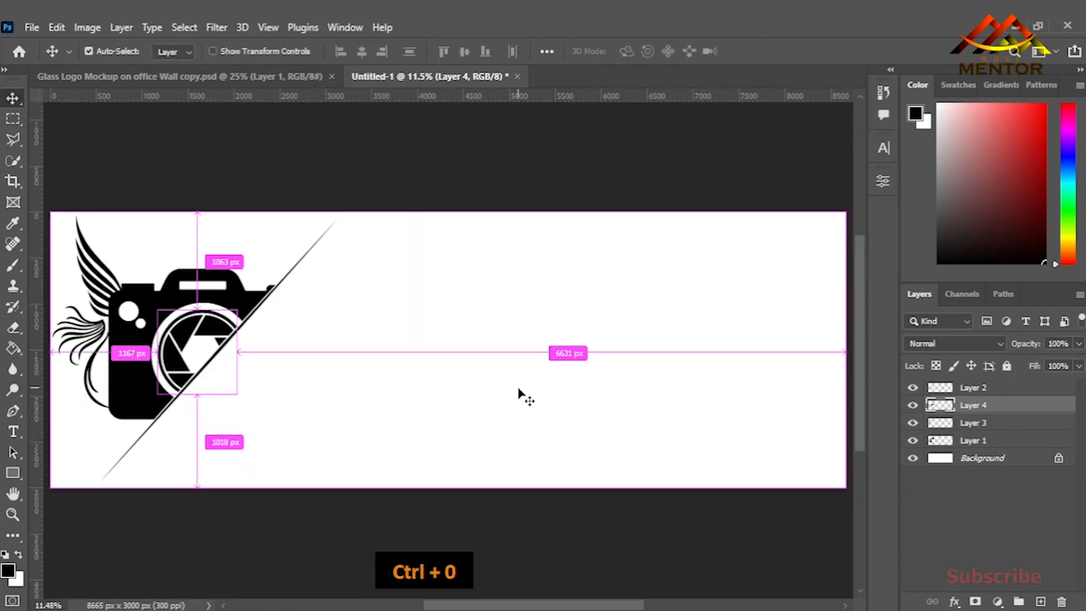
Add the horizontal text "Bilal Studio" and place it beside the camera on the blank side of the diagonal line.
click(13, 432)
right_click(13, 431)
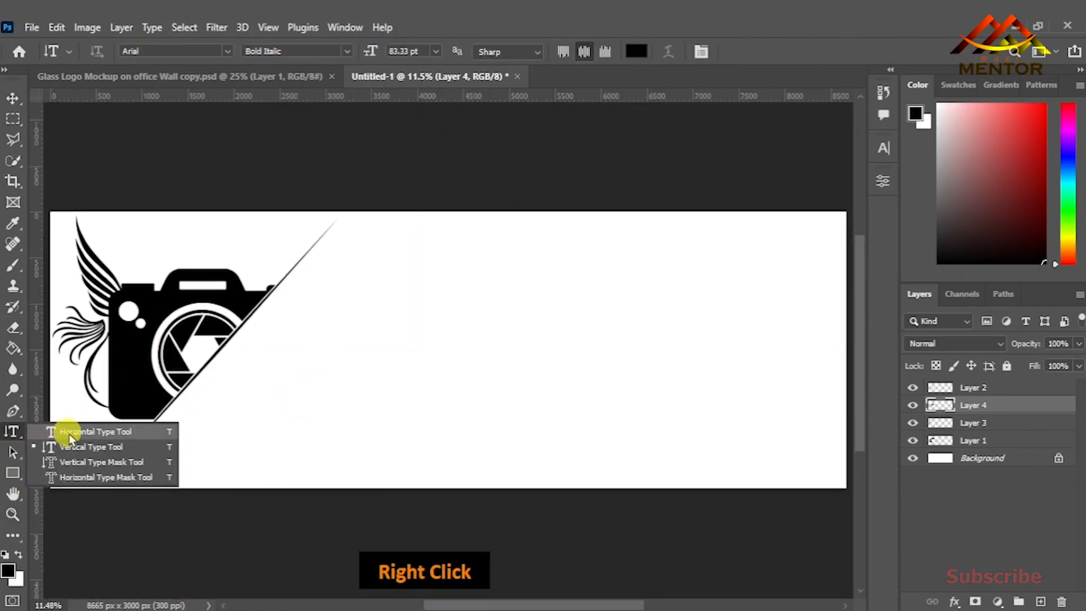
click(68, 424)
click(358, 343)
text(Bilal Studio)
click(13, 98)
drag(380, 354, 483, 354)
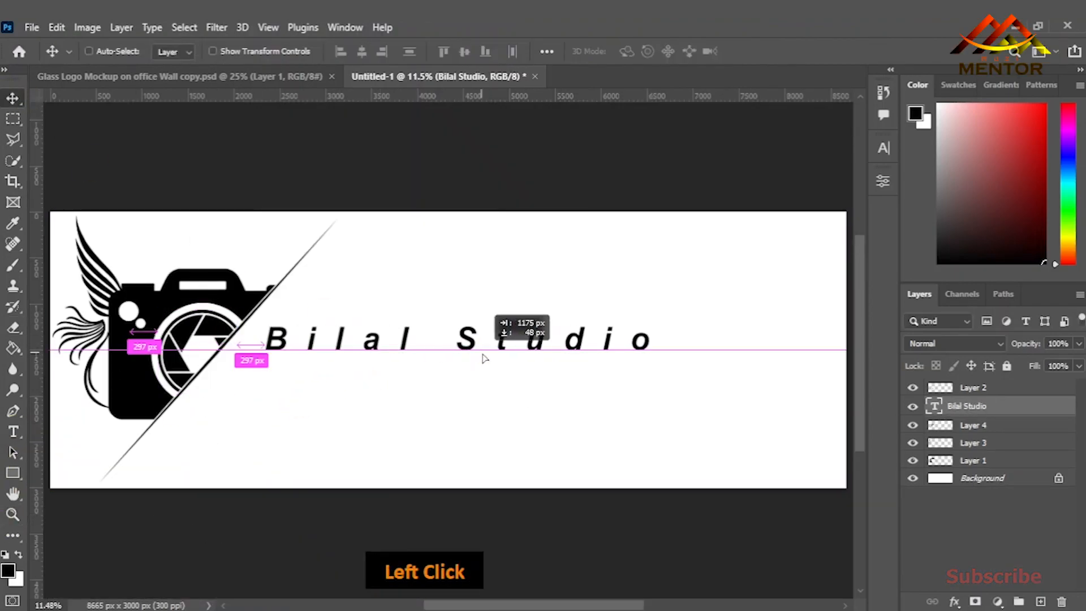
Set the "Bilal Studio" text in BILLY ARGEL FONT with its tracking at 0.
click(884, 148)
click(856, 207)
click(840, 282)
click(788, 172)
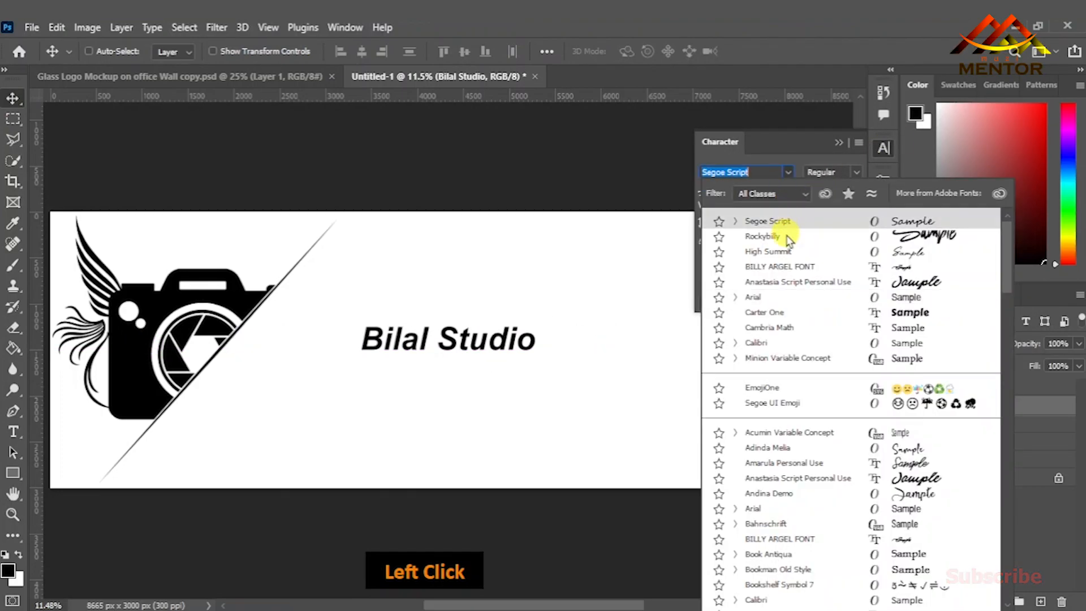
click(787, 263)
click(796, 213)
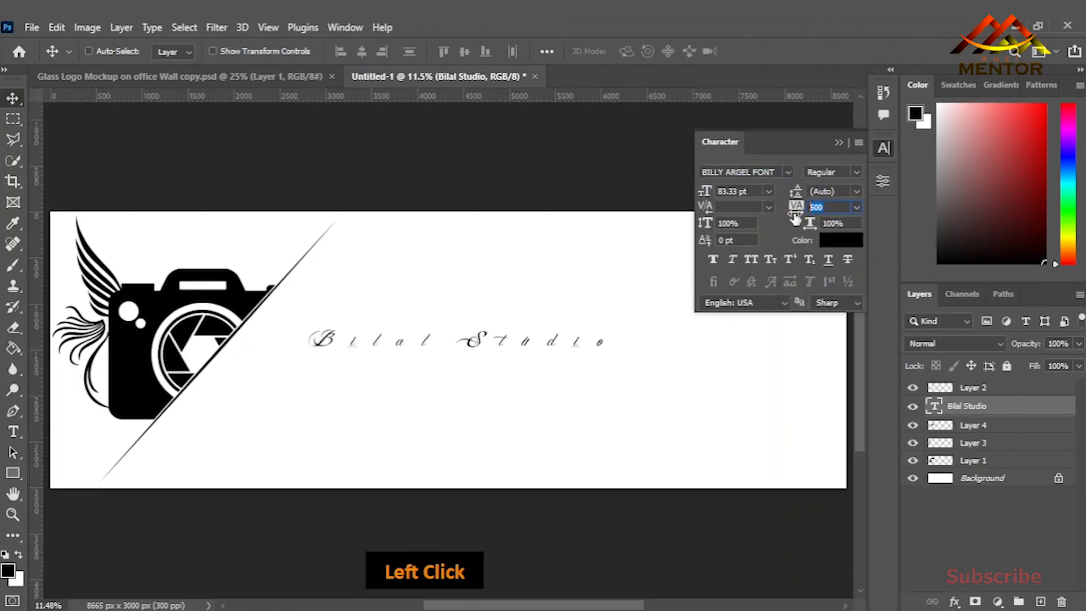
Scale the "Bilal Studio" lettering up to about 501%.
key(ctrl+t)
drag(488, 355, 651, 427)
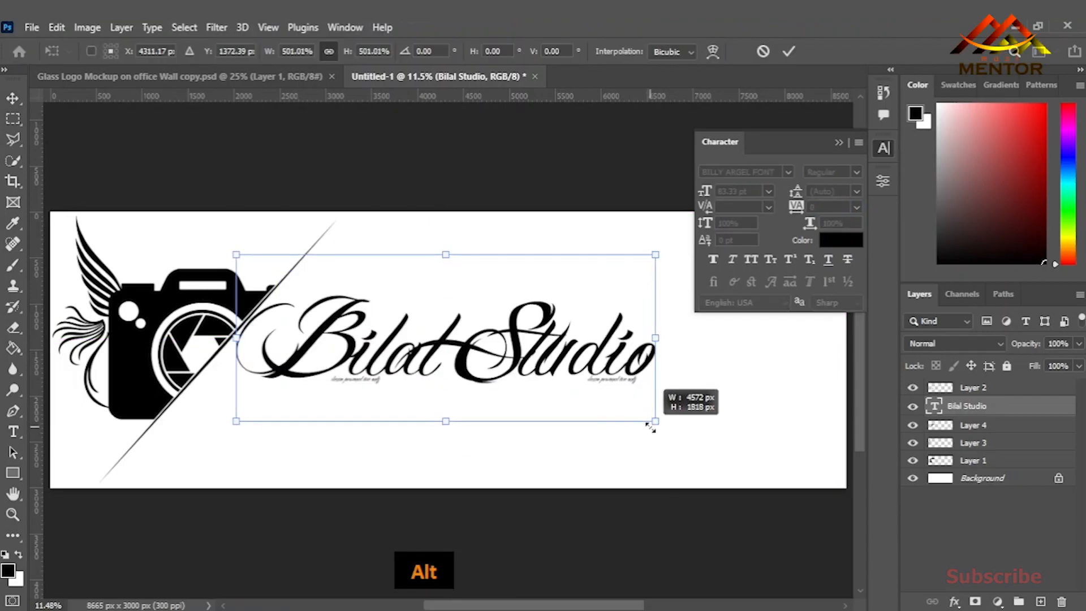
key(Return)
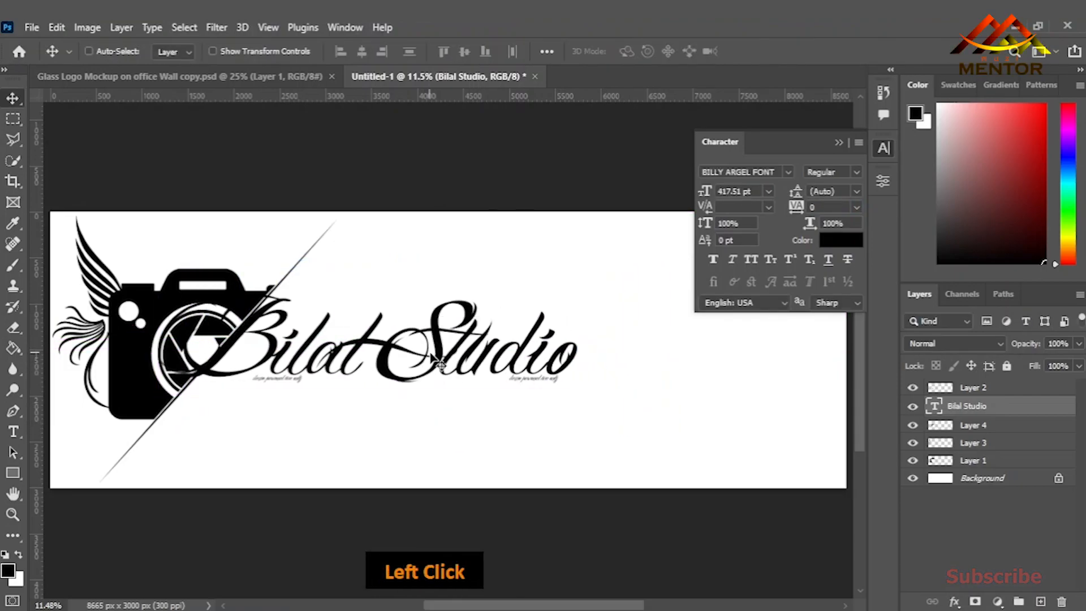
Move the "Bilal Studio" lettering so the capital B overlaps the lens and the diagonal line.
scroll(436, 367, up, 2)
drag(434, 362, 586, 389)
key(Up)
key(Up)
key(Up)
key(Up)
key(Left)
key(Left)
key(Right)
key(Right)
key(Right)
key(Right)
key(Left)
key(Left)
key(Left)
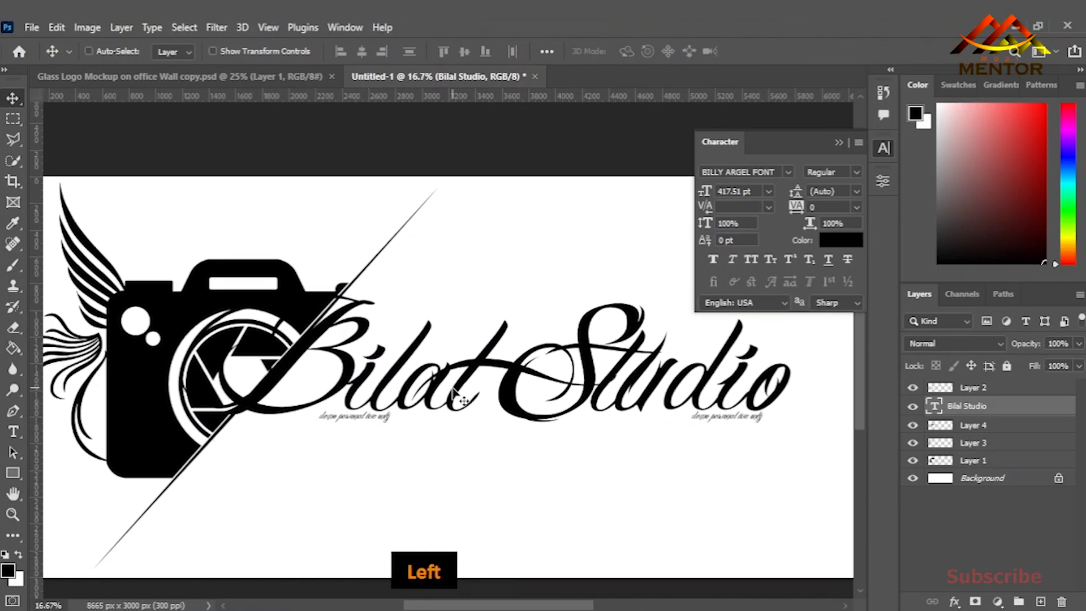
Enlarge the "Bilal Studio" lettering to about 108.71% and reposition its capital B over the diagonal line.
key(ctrl+t)
drag(789, 477, 839, 513)
drag(588, 438, 587, 418)
key(Right)
key(Left)
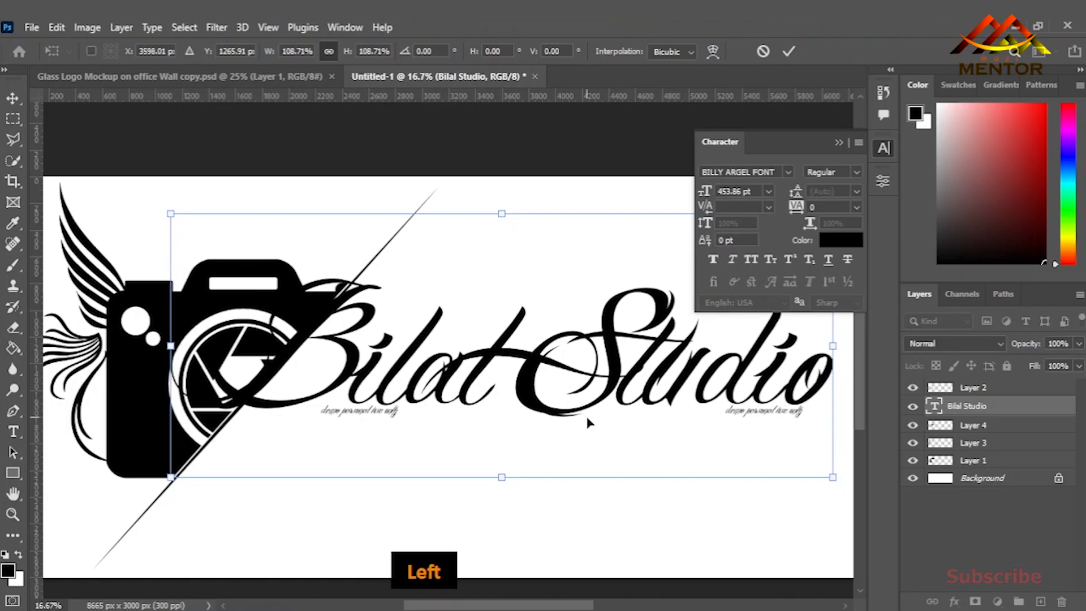
key(Return)
key(Right)
key(Left)
key(Down)
Reduce the "Bilal Studio" lettering to about 434.59 pt and nudge it down along the diagonal line.
key(ctrl+t)
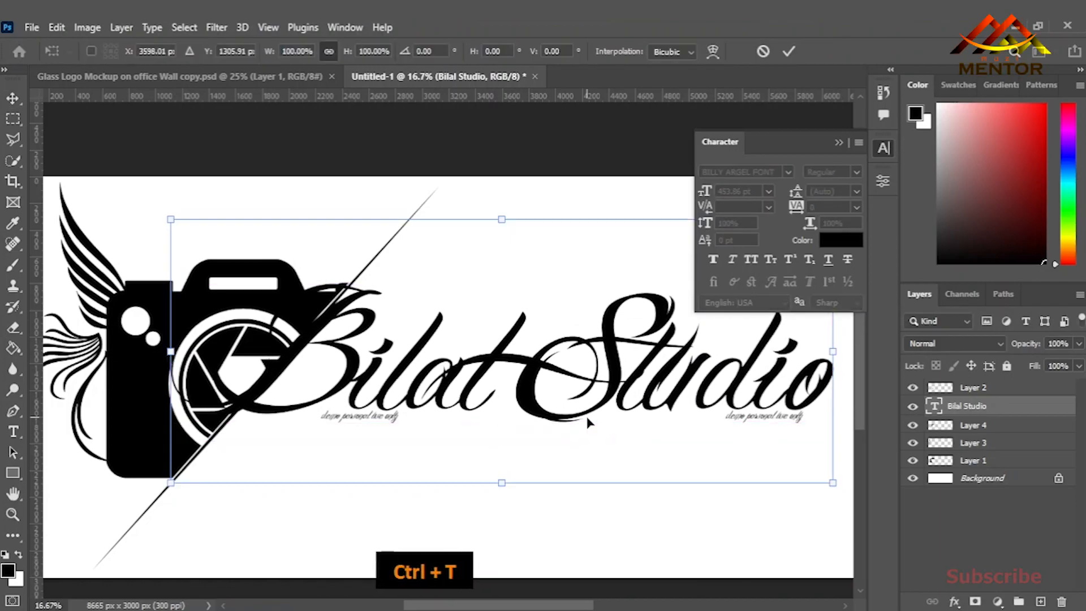
drag(837, 493, 806, 477)
key(Return)
key(Right)
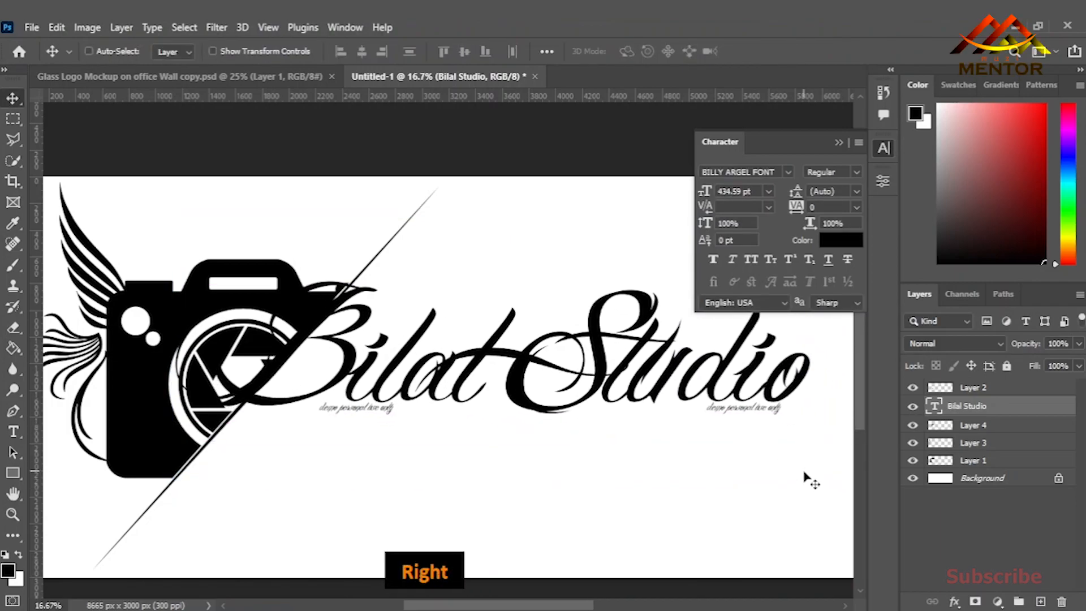
key(Down)
key(Right)
key(Down)
key(Left)
key(Right)
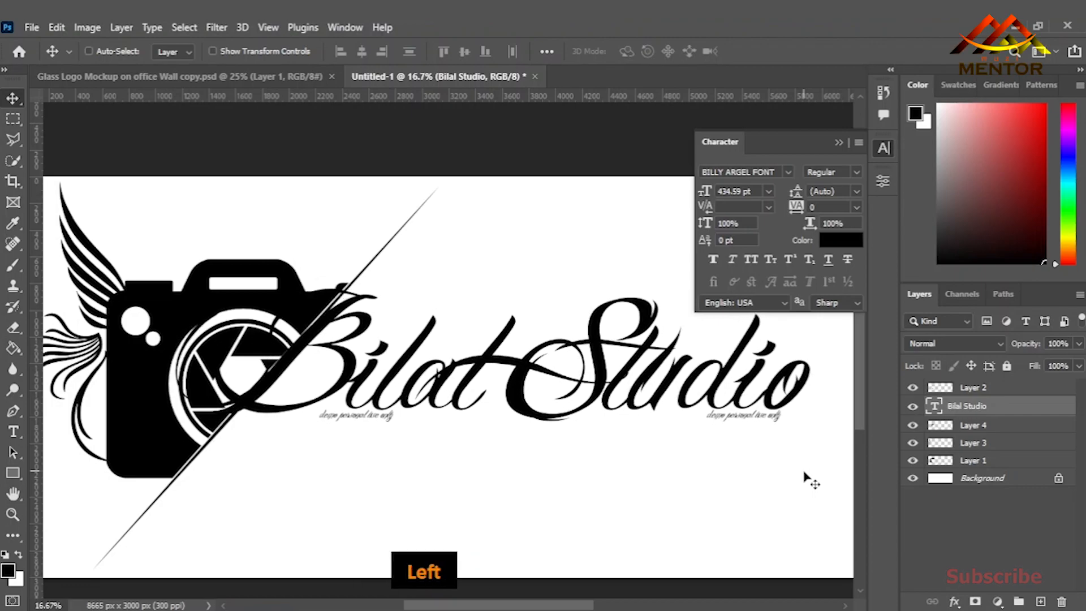
Fine-tune the lettering's horizontal position so the stem of the capital B lies along the diagonal line.
key(ctrl+0)
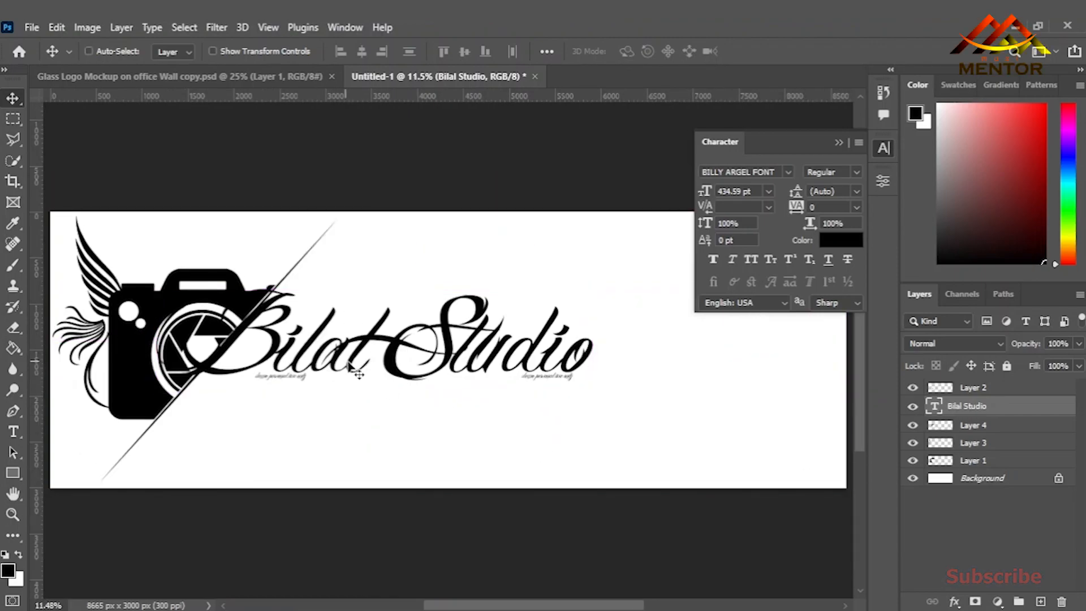
key(ctrl+equal)
key(ctrl+equal)
drag(350, 374, 648, 424)
drag(390, 422, 346, 408)
key(Left)
key(Left)
key(Left)
key(Left)
key(Left)
key(Left)
key(Left)
key(Left)
key(Left)
key(Left)
key(Left)
key(Left)
key(Left)
key(Left)
key(Left)
key(Left)
key(Left)
key(Left)
key(Left)
key(Left)
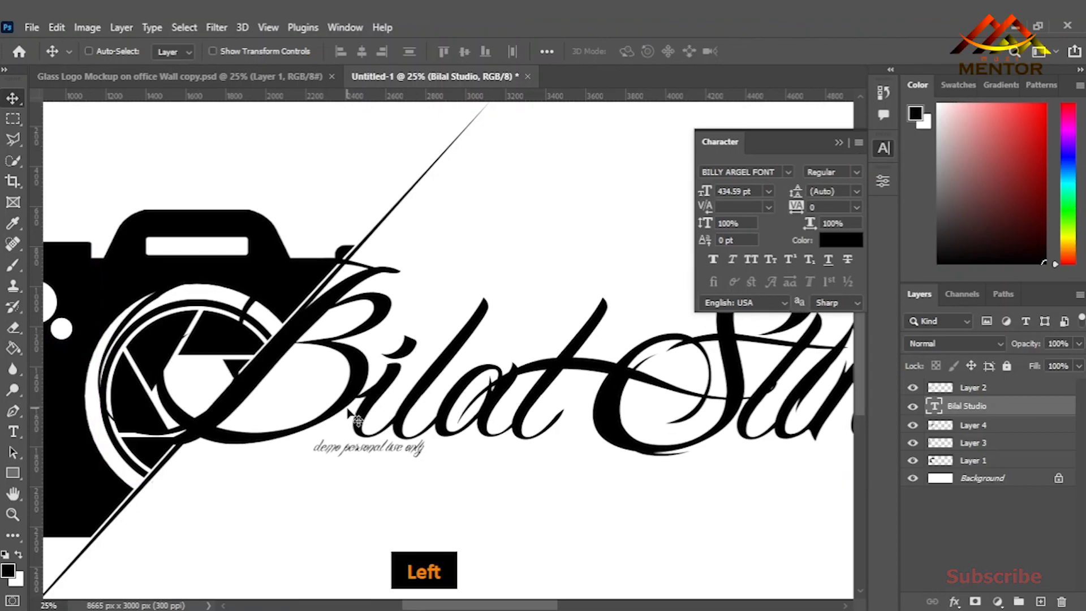
key(Right)
key(Right)
key(Right)
key(Right)
key(Right)
key(Right)
key(Right)
key(Right)
key(Right)
key(Right)
key(Right)
key(Right)
key(Right)
key(Right)
key(Right)
key(Right)
key(Right)
key(Right)
key(Right)
key(Right)
key(Right)
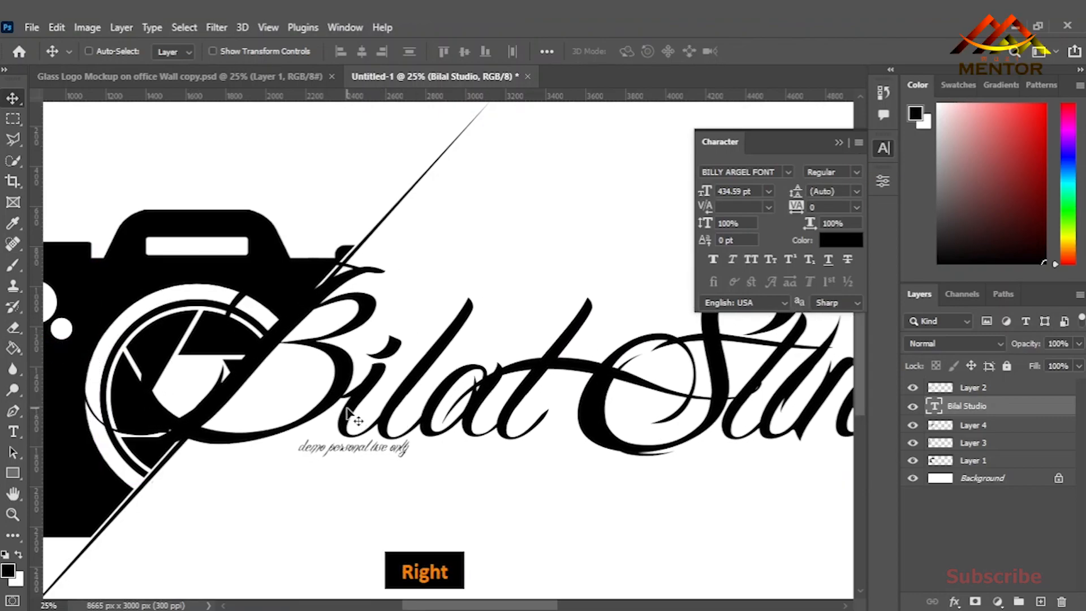
Rasterize the "Bilal Studio" text layer, lasso the part overlapping the camera along the diagonal line and delete it.
right_click(1002, 413)
click(824, 303)
click(13, 139)
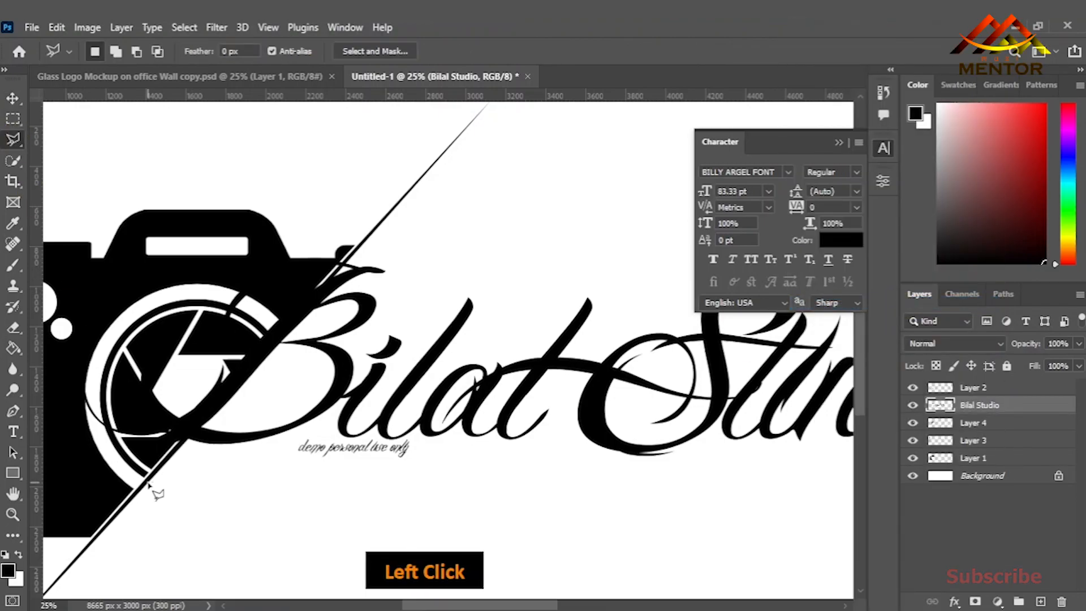
click(70, 458)
click(145, 479)
double_click(232, 377)
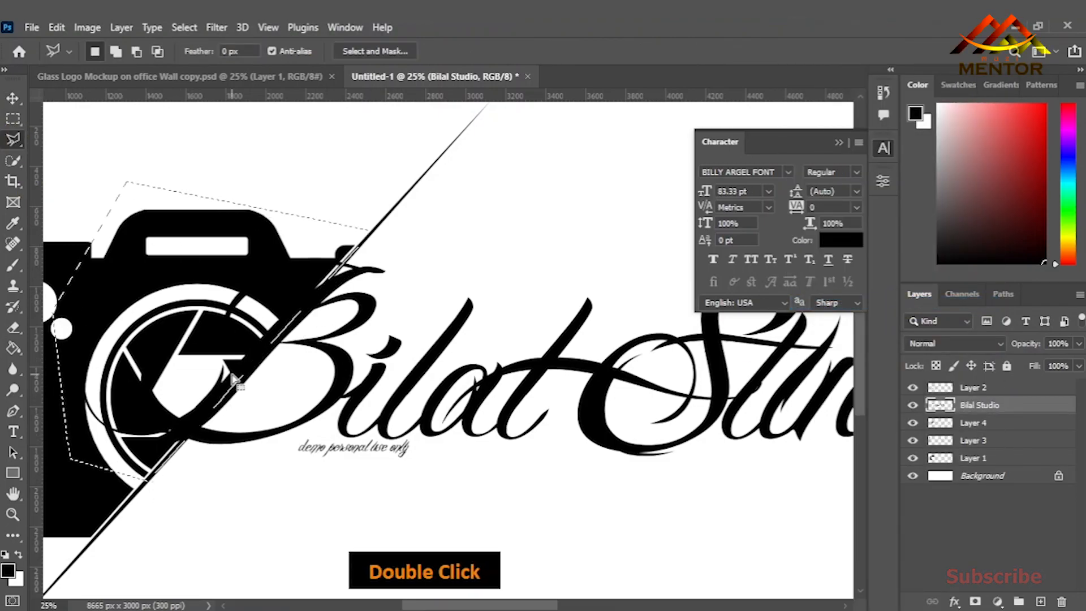
Nudge the trimmed lettering sideways until its cut edge sits against the diagonal line.
click(12, 98)
key(Right)
key(Right)
key(Left)
key(Left)
key(Left)
key(Left)
key(Left)
key(Left)
key(Left)
key(Right)
key(Right)
key(Right)
key(Right)
key(Right)
key(Right)
key(Right)
key(Left)
key(Left)
key(Left)
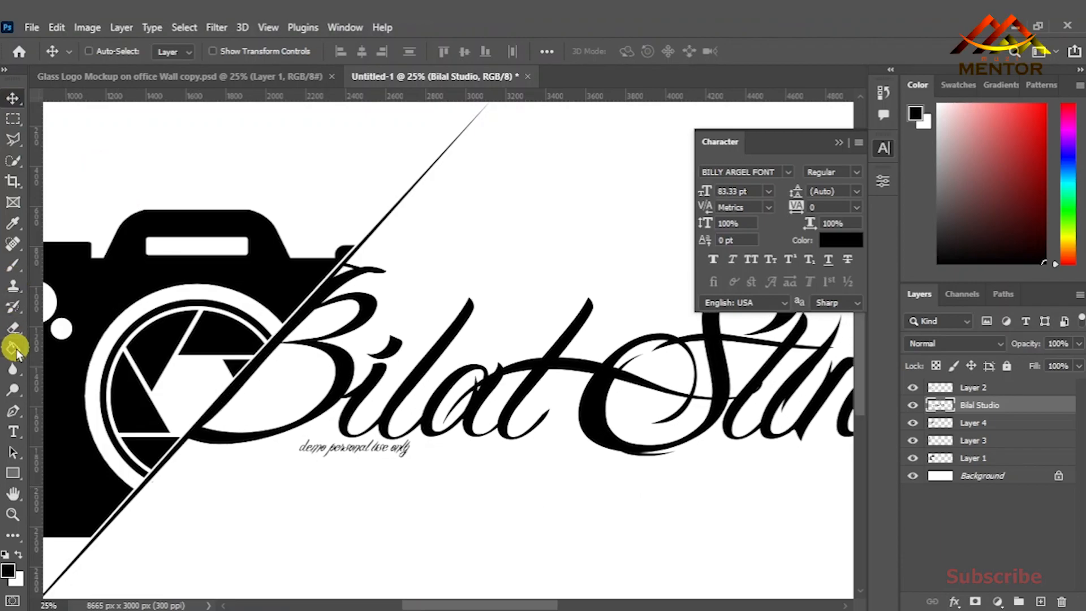
Erase the "demo personal use only" watermark beneath the word "Bilal".
click(13, 328)
key(ctrl+equal)
key(ctrl+equal)
key(ctrl+equal)
scroll(388, 425, down, 3)
click(201, 417)
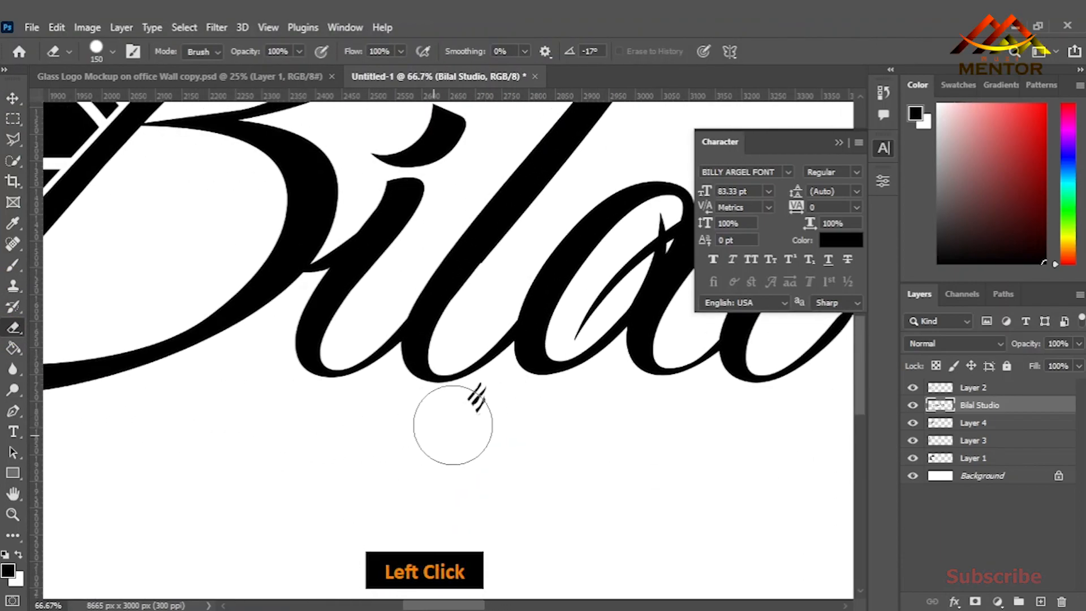
drag(430, 440, 485, 424)
drag(803, 425, 104, 478)
mouse_move(666, 303)
mouse_down()
mouse_move(291, 347)
mouse_move(652, 446)
mouse_up()
key(ctrl+z)
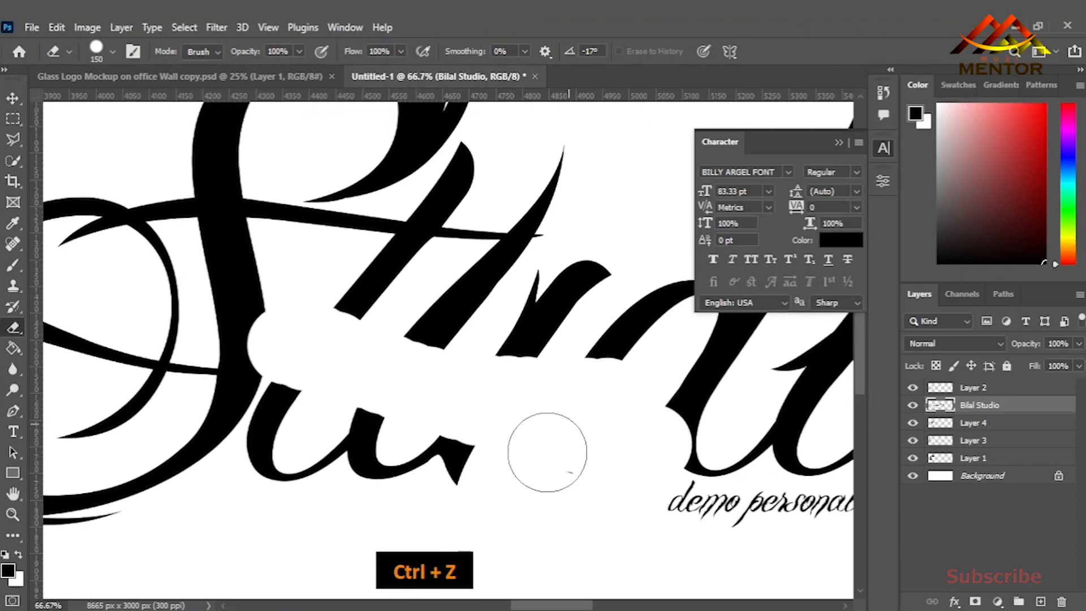
key(ctrl+z)
Erase the second "demo personal use only" watermark beneath the word "Studio".
key(space)
drag(699, 517, 274, 416)
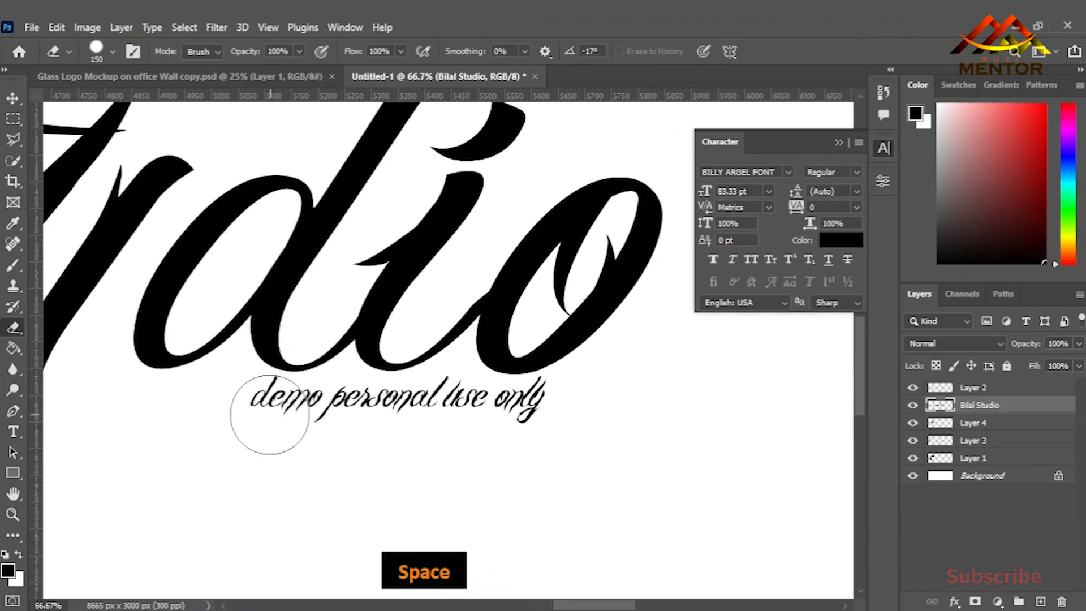
key(ctrl+minus)
key(ctrl+minus)
key(ctrl+minus)
key(ctrl+minus)
key(ctrl+minus)
key(ctrl+minus)
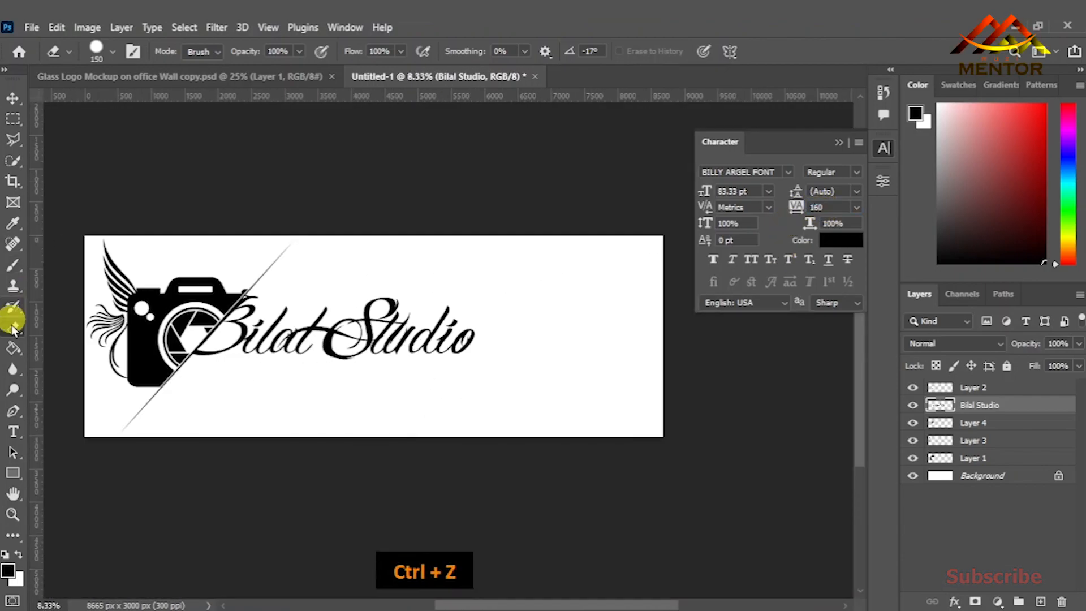
Add a text line with the studio's address and place it below the "Bilal Studio" lettering.
click(246, 400)
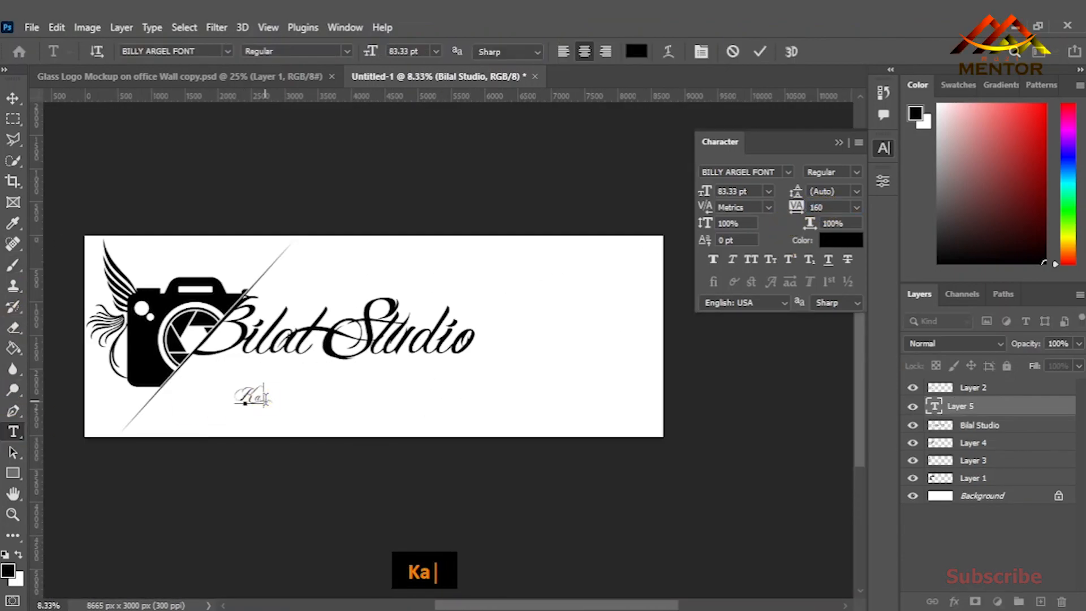
text(Kapurowali, Airport Road, Sialkot)
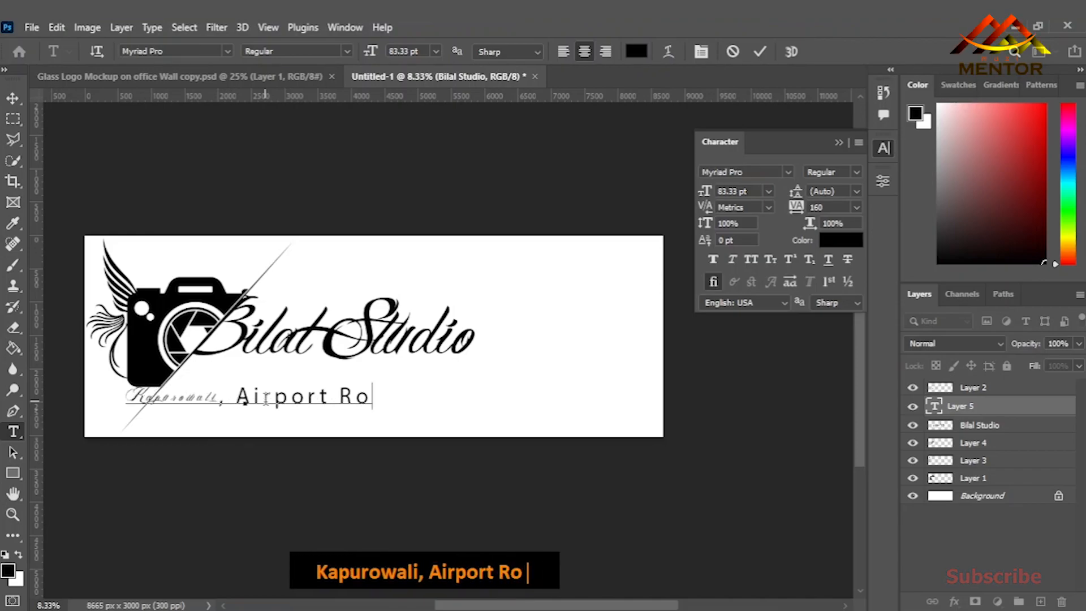
click(12, 98)
drag(207, 404, 371, 405)
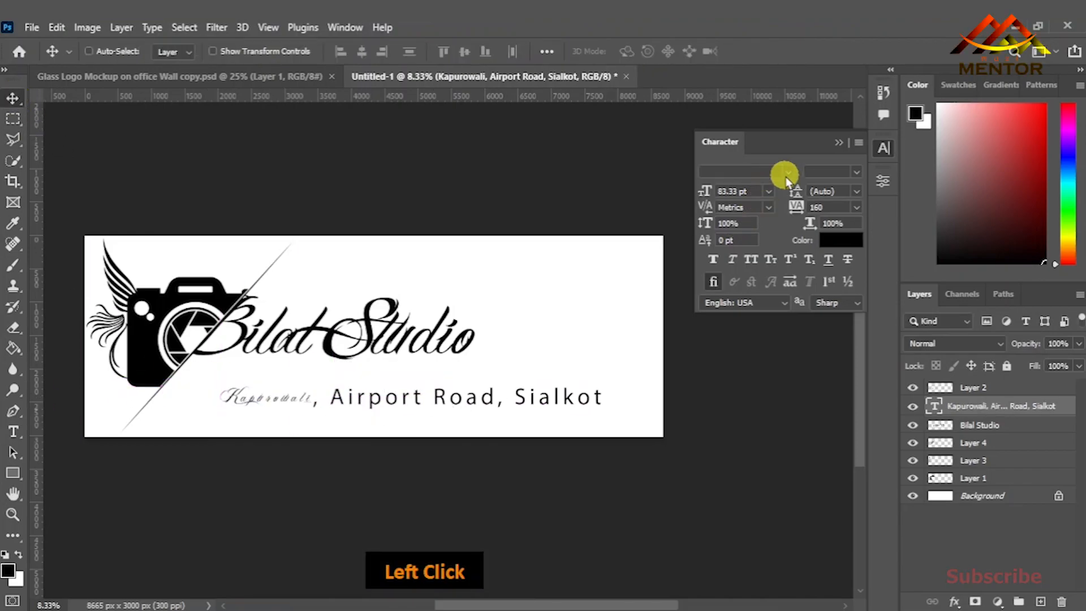
Set the address line in Calibri Bold Italic.
click(787, 173)
scroll(962, 339, up, 10)
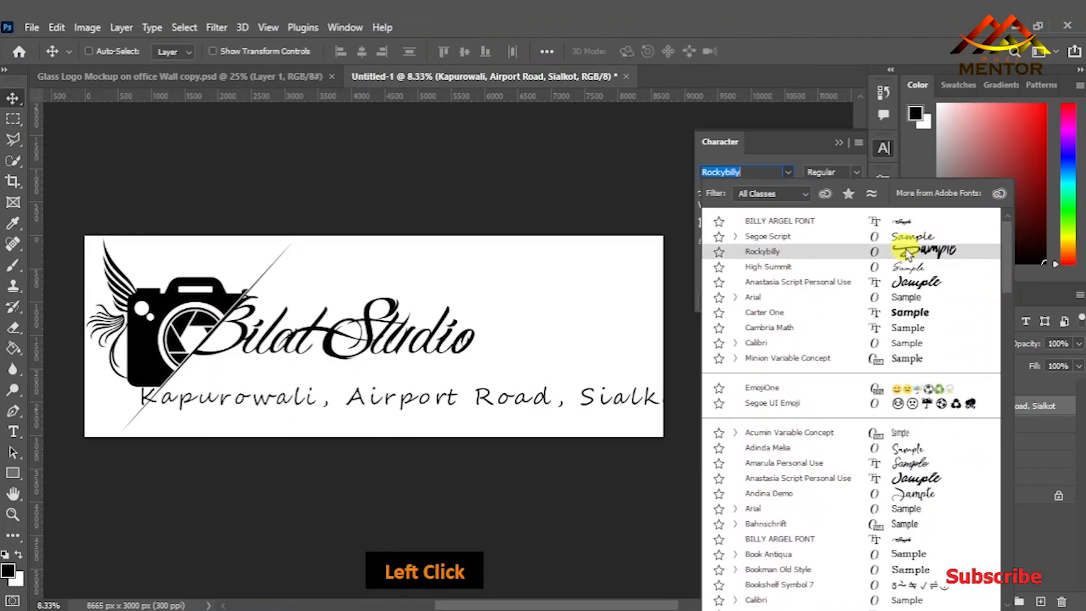
click(850, 348)
click(857, 172)
click(843, 243)
Set the address line to 30 pt with tracking 580 and fit it directly beneath the "Bilal Studio" lettering.
click(768, 192)
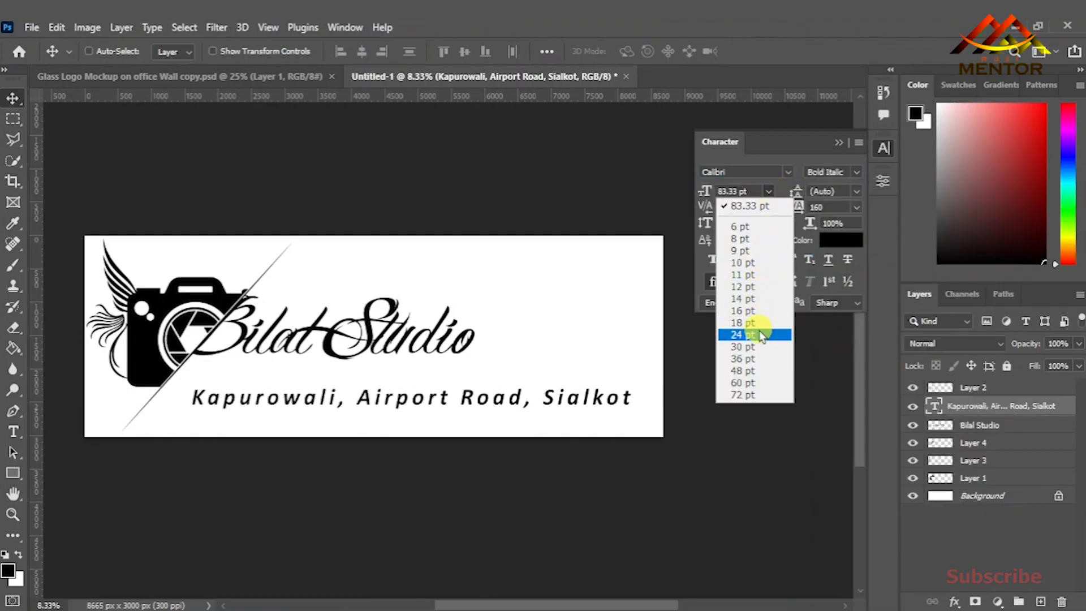
click(762, 336)
click(768, 191)
click(736, 345)
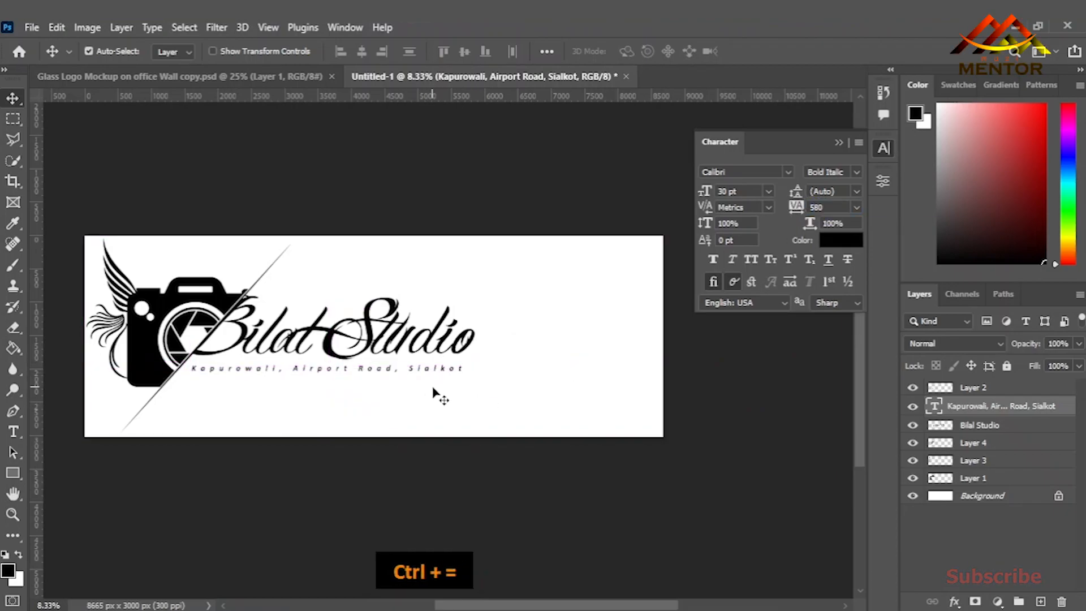
key(ctrl+equal)
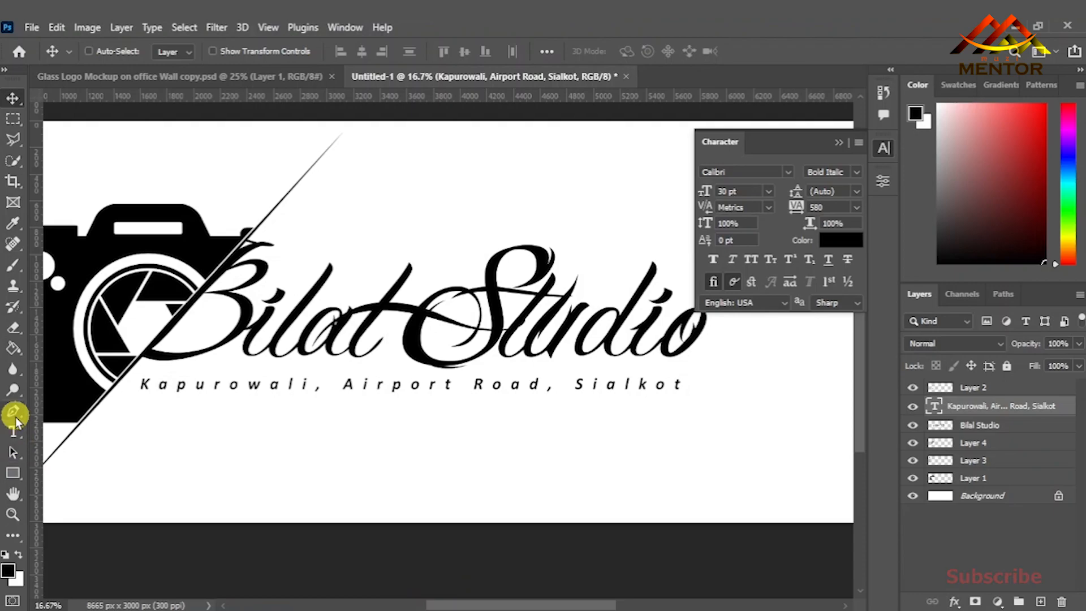
Draw a straight horizontal Pen path just beneath the address line, spanning slightly more than the width of the text.
click(16, 417)
shift+click(704, 393)
right_click(505, 394)
click(941, 516)
click(1003, 294)
right_click(597, 397)
click(12, 314)
right_click(330, 401)
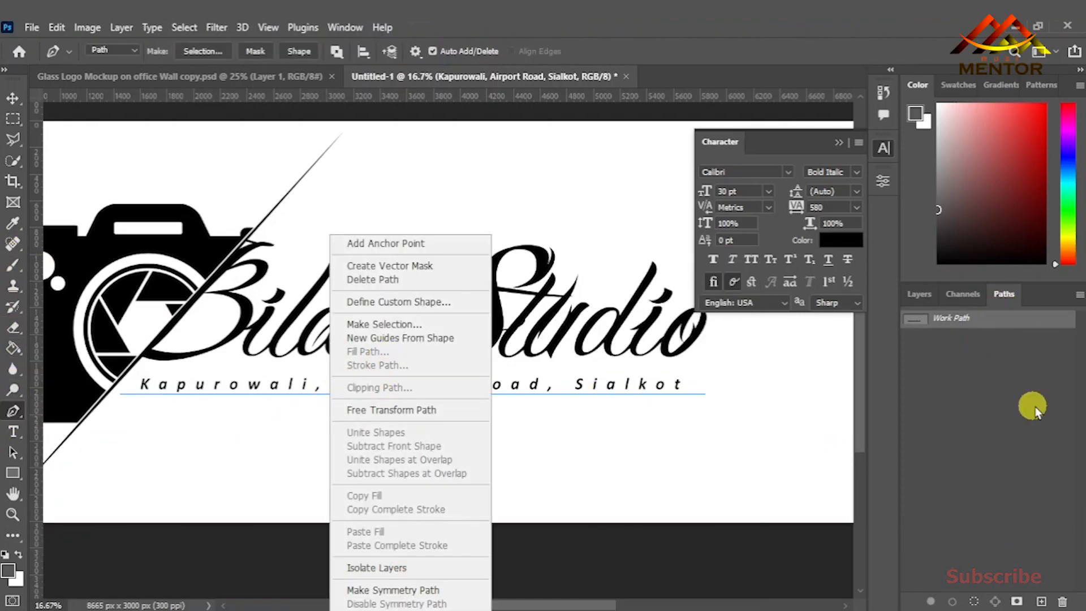
Stroke the path on a new layer as a thin tapered line and remove the work path.
click(919, 294)
click(1041, 601)
right_click(605, 395)
click(651, 365)
click(635, 206)
click(1001, 301)
click(985, 430)
click(919, 294)
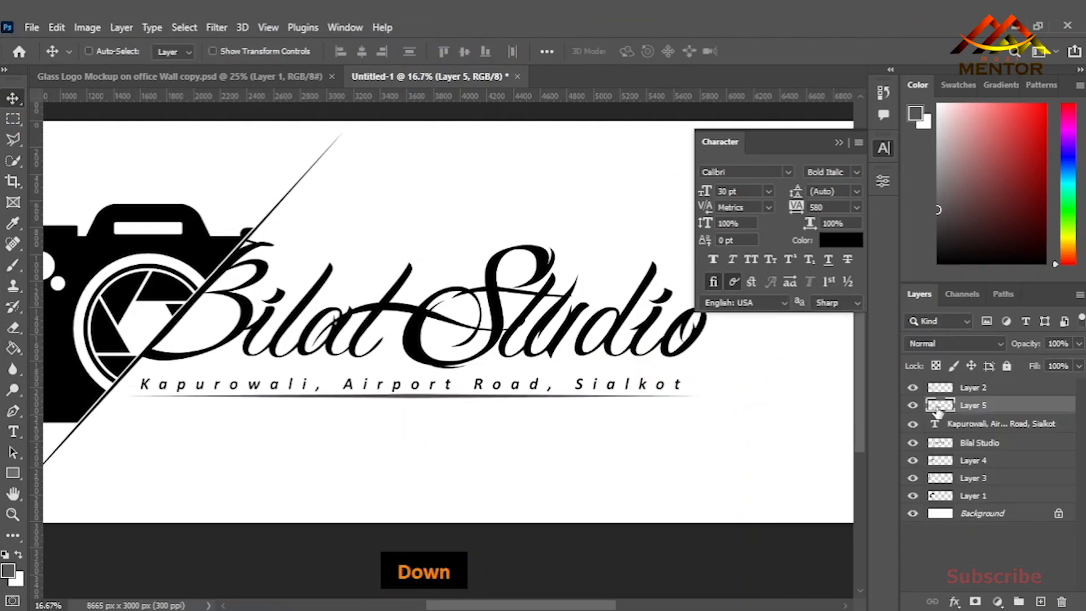
Stretch the tapered line horizontally so it reaches across the lower part of the camera.
key(ctrl+t)
key(Return)
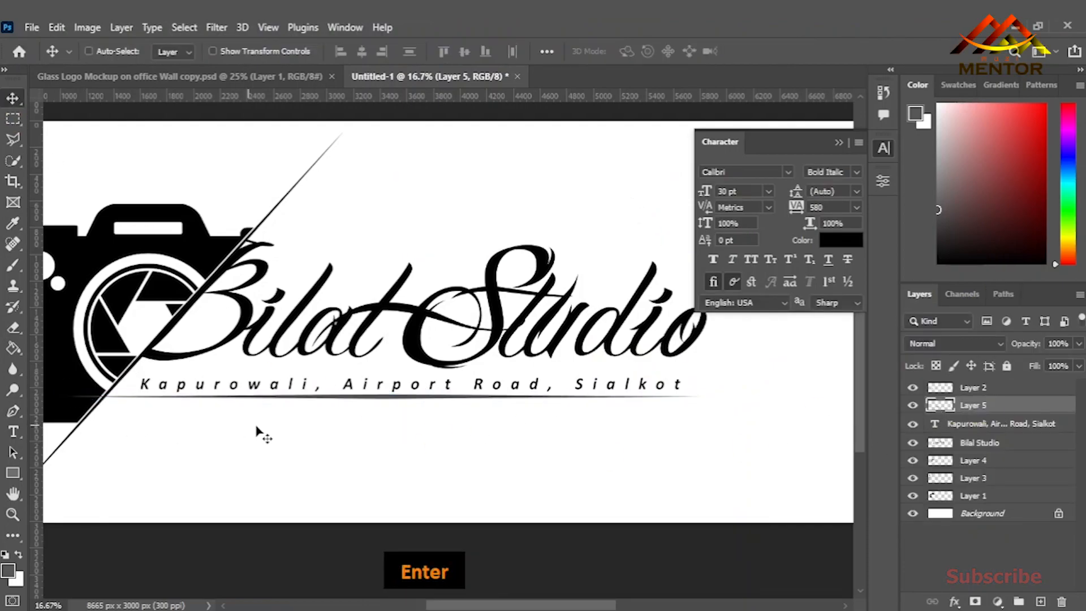
drag(301, 414, 334, 406)
key(ctrl+t)
key(space)
mouse_move(54, 398)
mouse_down()
mouse_move(198, 389)
mouse_move(123, 377)
mouse_up()
Flatten the stretched line vertically into a hairline beneath the address.
key(ctrl+equal)
key(ctrl+equal)
drag(553, 420, 552, 416)
key(ctrl+equal)
key(ctrl+equal)
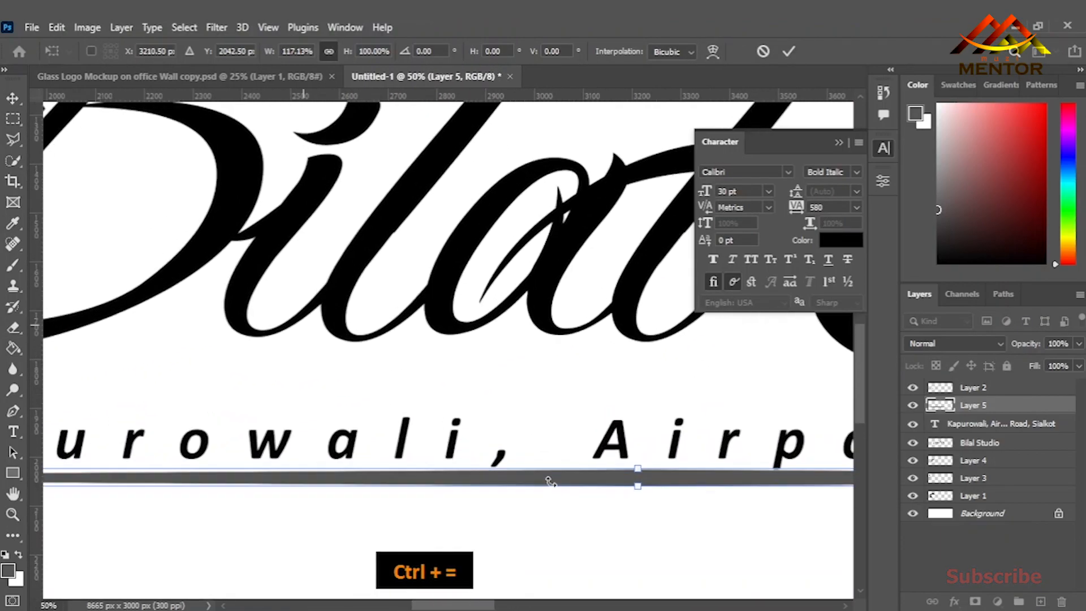
drag(655, 482, 656, 491)
key(Return)
Add the tagline "Capture it All" below the line and set its tracking to 0.
key(ctrl+minus)
key(ctrl+minus)
key(ctrl+minus)
key(ctrl+minus)
key(ctrl+minus)
drag(663, 453, 608, 467)
key(ctrl+equal)
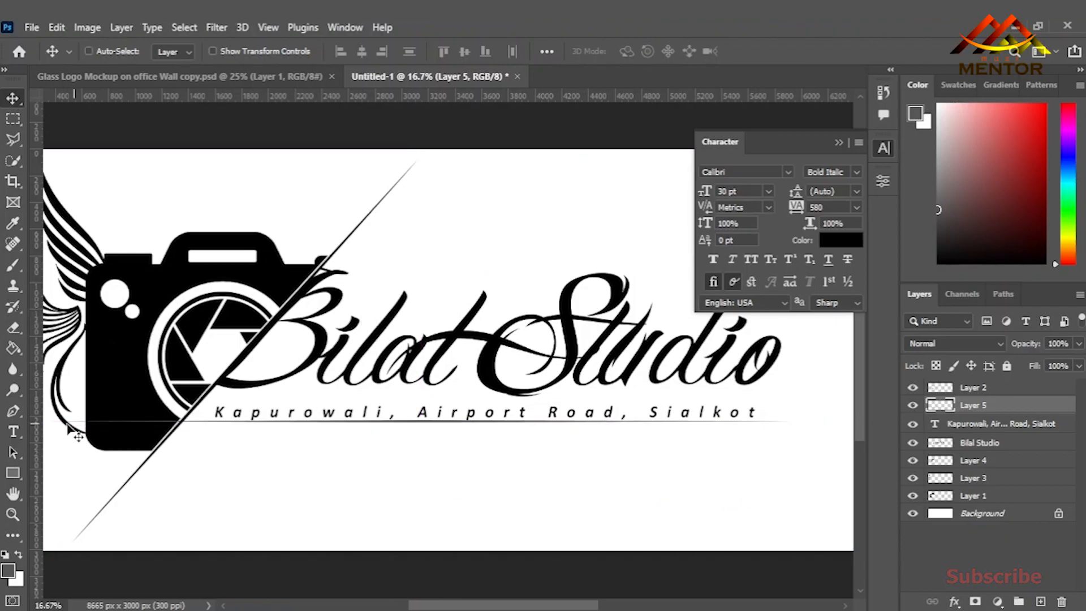
key(t)
click(338, 503)
text(Capture it All)
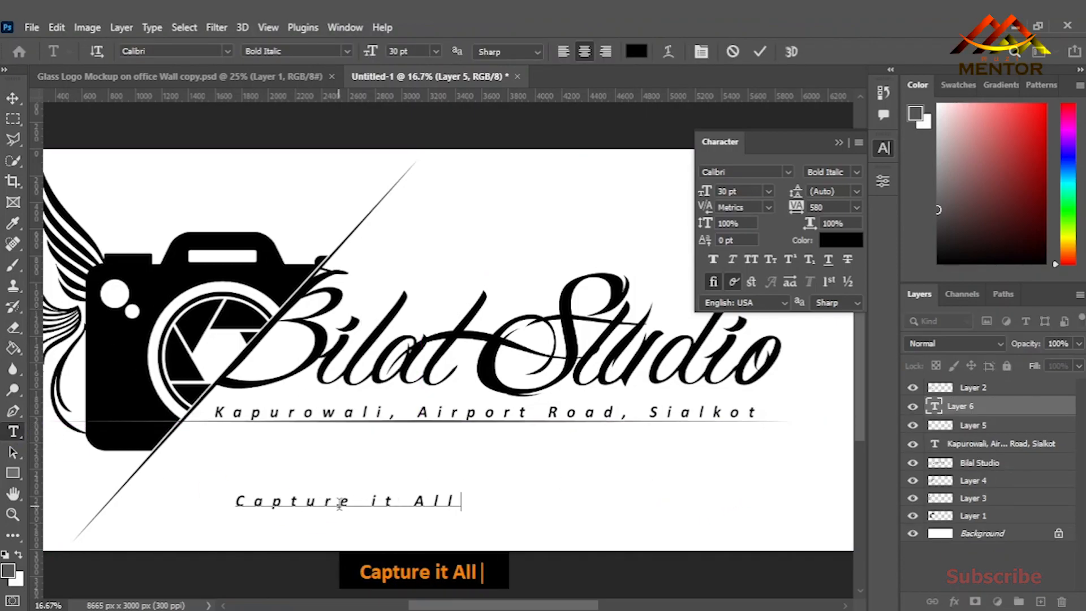
key(ctrl+Return)
key(v)
click(856, 207)
click(837, 302)
Set the tagline in BILLY ARGEL FONT and enlarge it to about 144.55 pt.
click(788, 172)
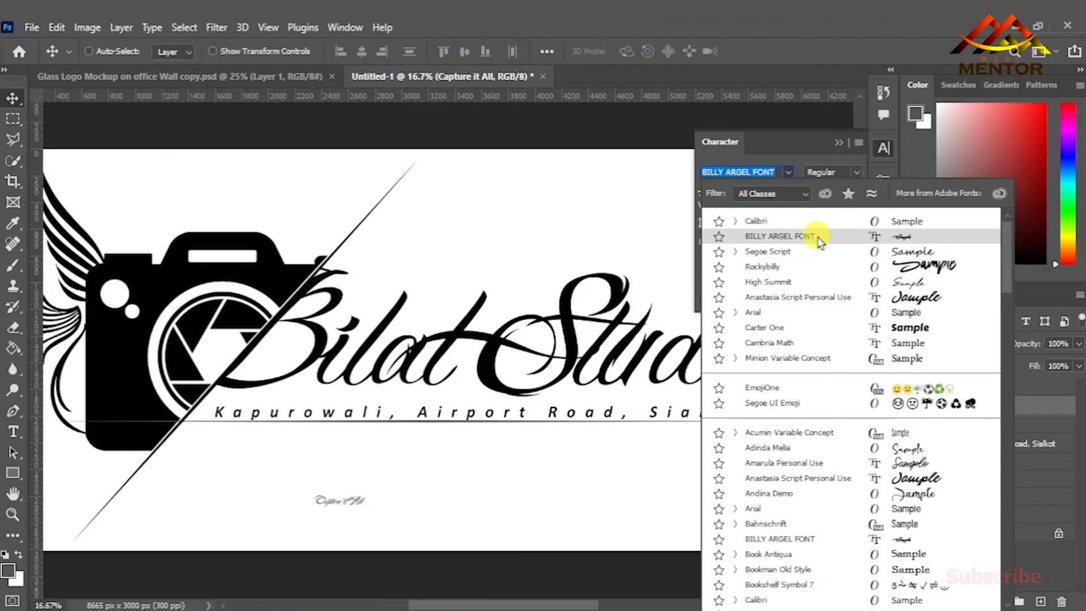
click(817, 236)
key(ctrl+t)
drag(366, 490, 558, 424)
key(Return)
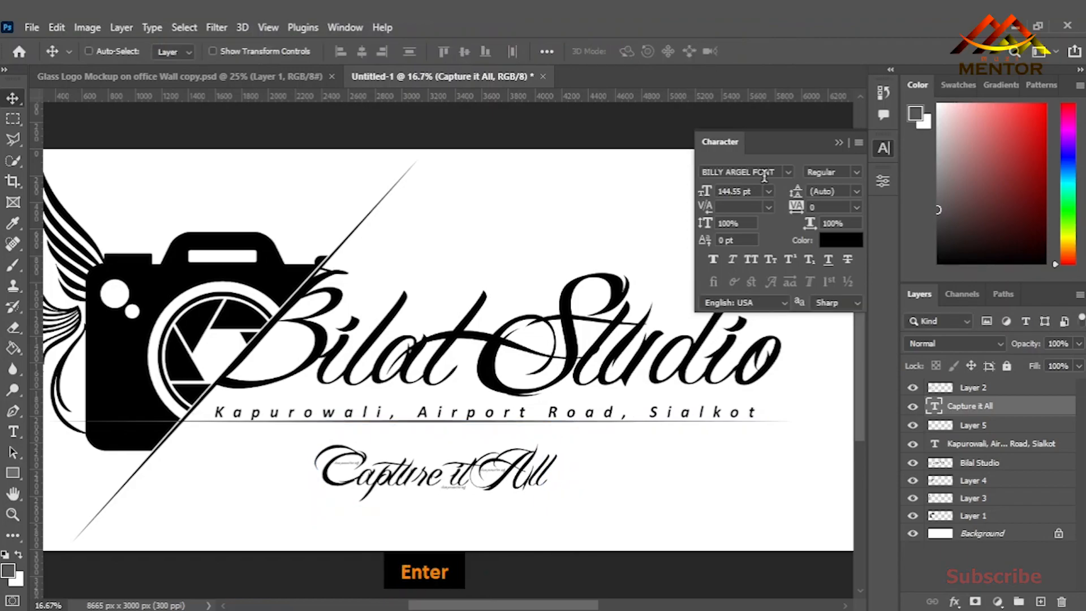
Change the tagline's font to Amarula Personal Use, scale it to about 122 pt and center it beneath the line.
click(788, 173)
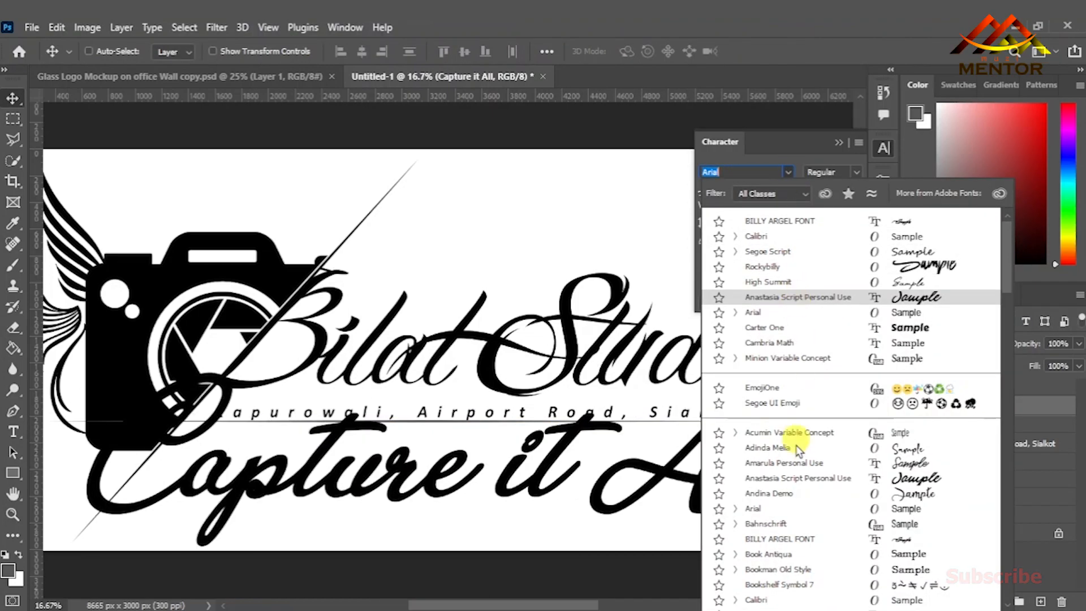
click(792, 463)
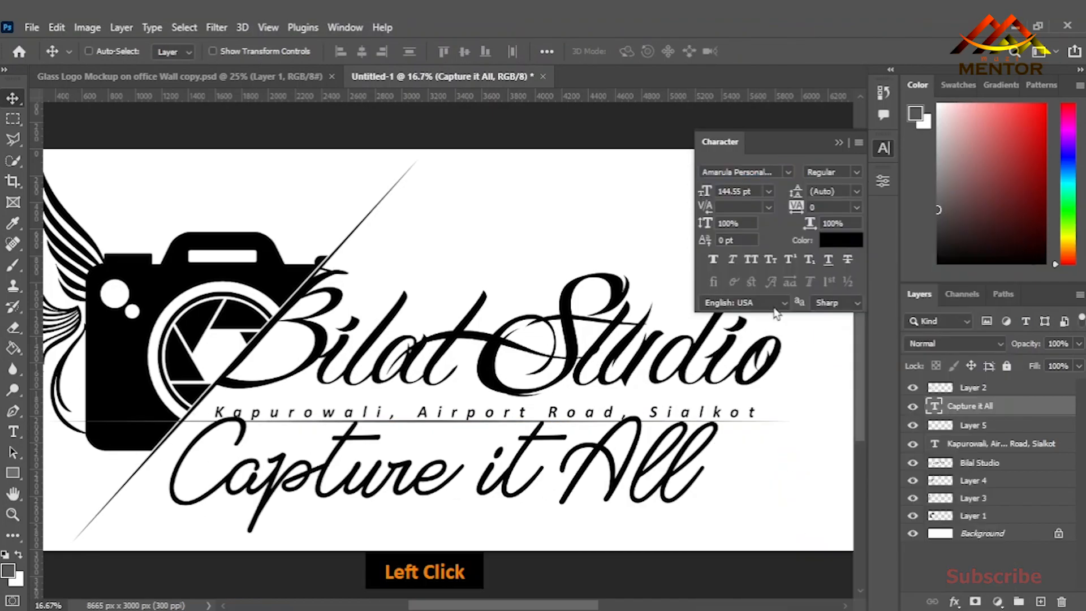
key(ctrl+t)
drag(720, 417, 678, 466)
key(Return)
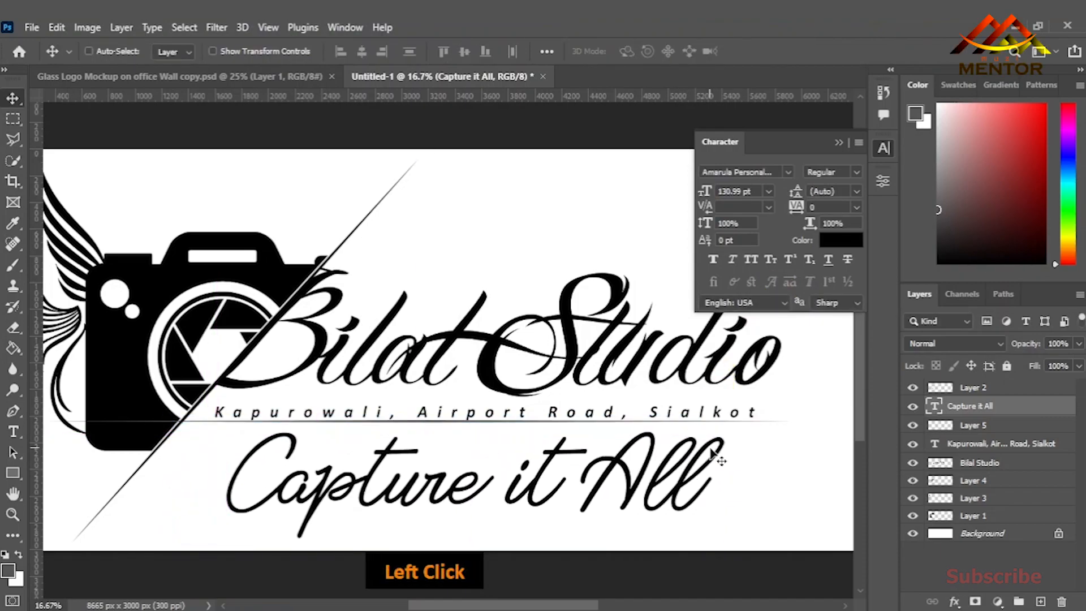
key(ctrl+t)
drag(723, 433, 696, 450)
key(Return)
mouse_move(627, 478)
mouse_down()
mouse_move(653, 461)
mouse_move(623, 466)
mouse_up()
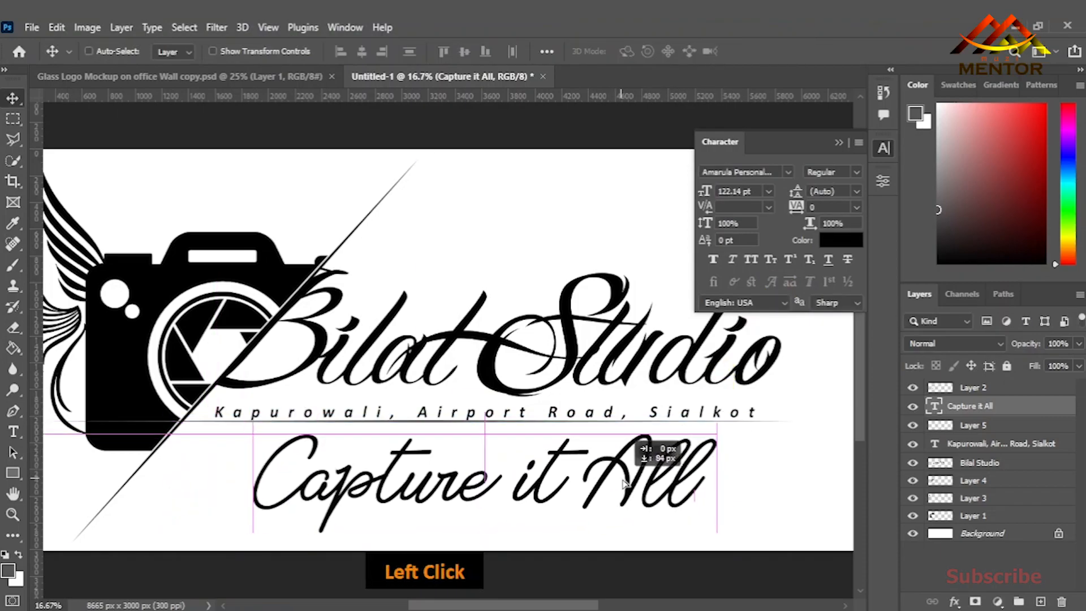
Shrink the "Bilal Studio" lettering slightly and nudge it up and right against the diagonal cut.
key(ctrl+minus)
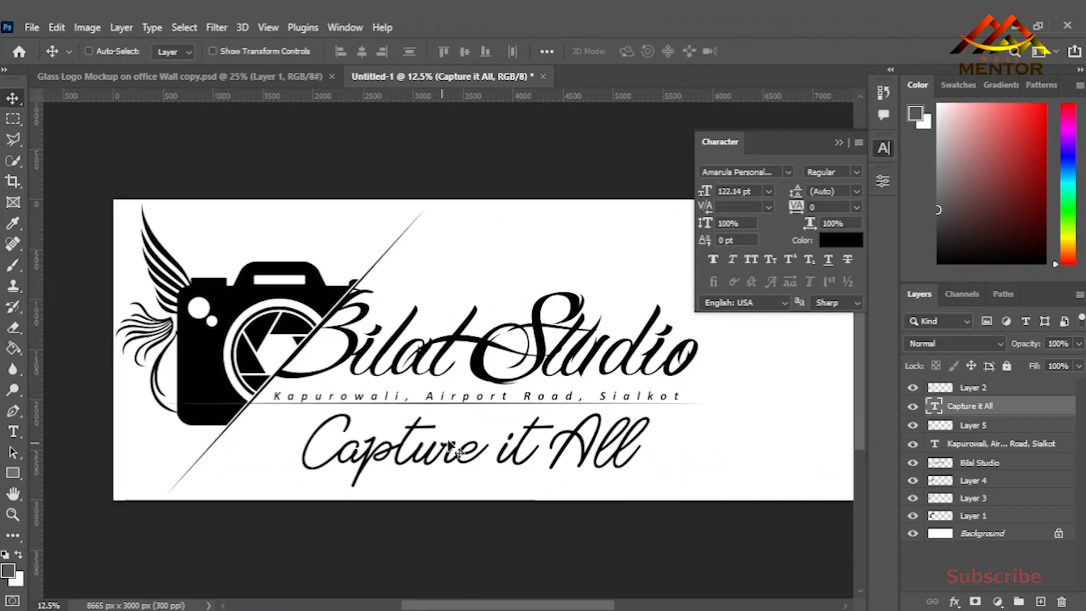
click(996, 464)
key(ctrl+t)
drag(698, 389, 684, 365)
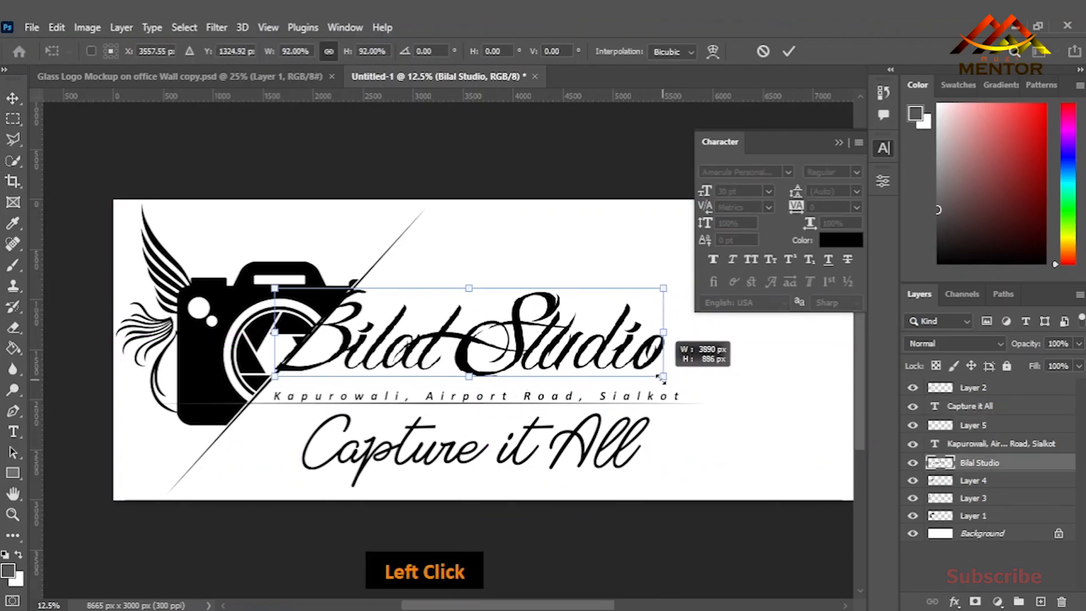
key(Return)
key(Right)
key(Up)
key(Right)
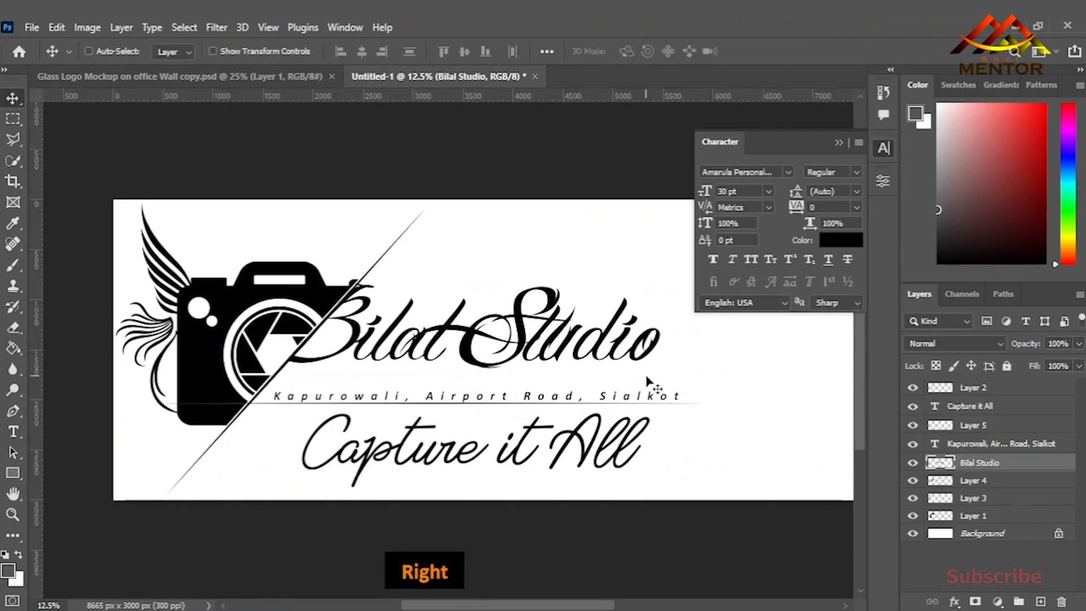
Move the address line up under the reduced "Bilal Studio" lettering and scale it down to about 26.46 pt.
key(ctrl+equal)
ctrl+click(686, 394)
key(Up)
key(ctrl+t)
drag(767, 402, 669, 395)
key(Return)
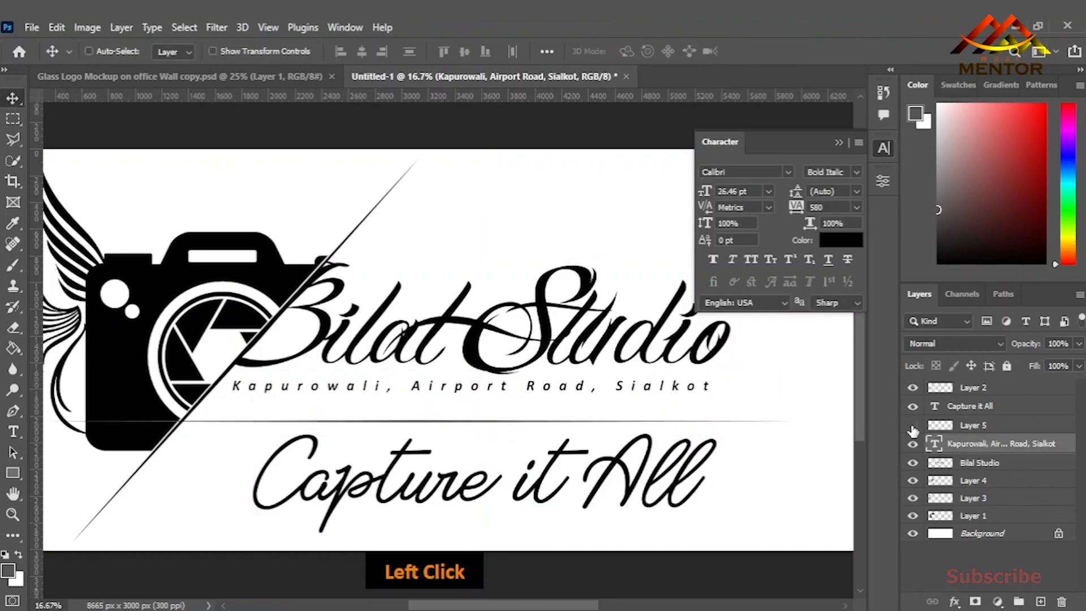
Move the thin line up under the address and shorten its right end to a width of about 5250 px.
click(973, 425)
key(Up)
key(ctrl+t)
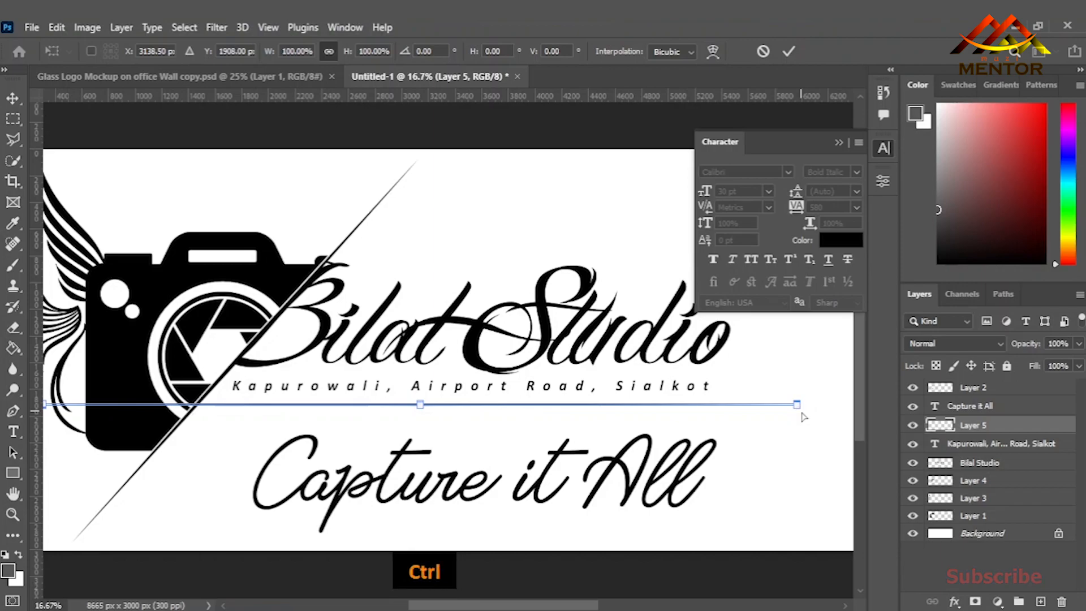
key(ctrl+plus)
key(ctrl+plus)
key(ctrl+plus)
scroll(803, 417, left, 4)
scroll(803, 416, right, 14)
drag(706, 515, 542, 515)
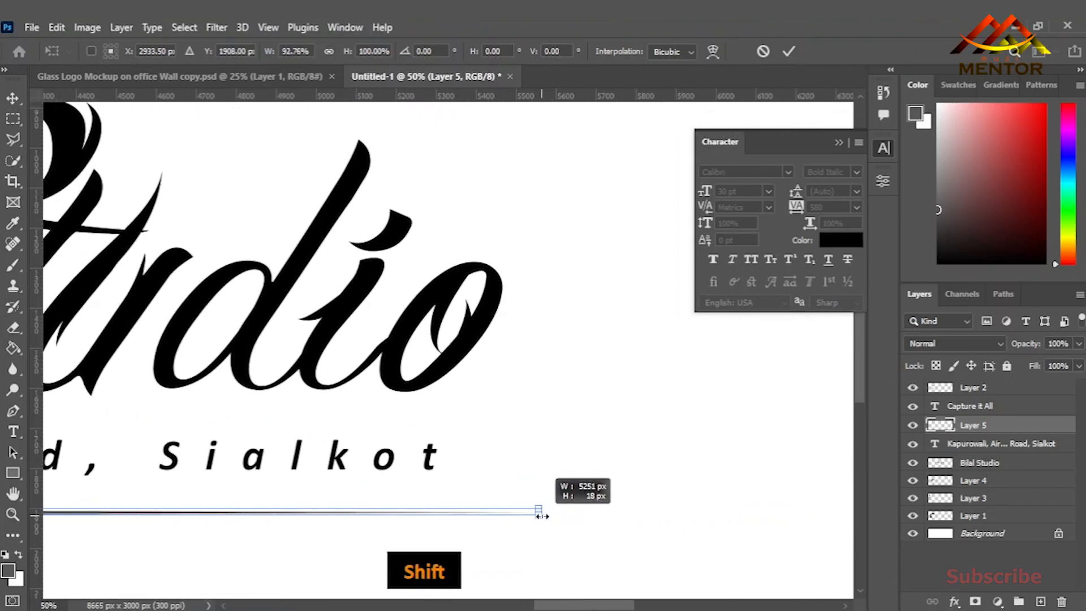
key(Return)
key(ctrl+0)
Move the "Capture it All" tagline up beneath the thin line and scale it down.
click(996, 407)
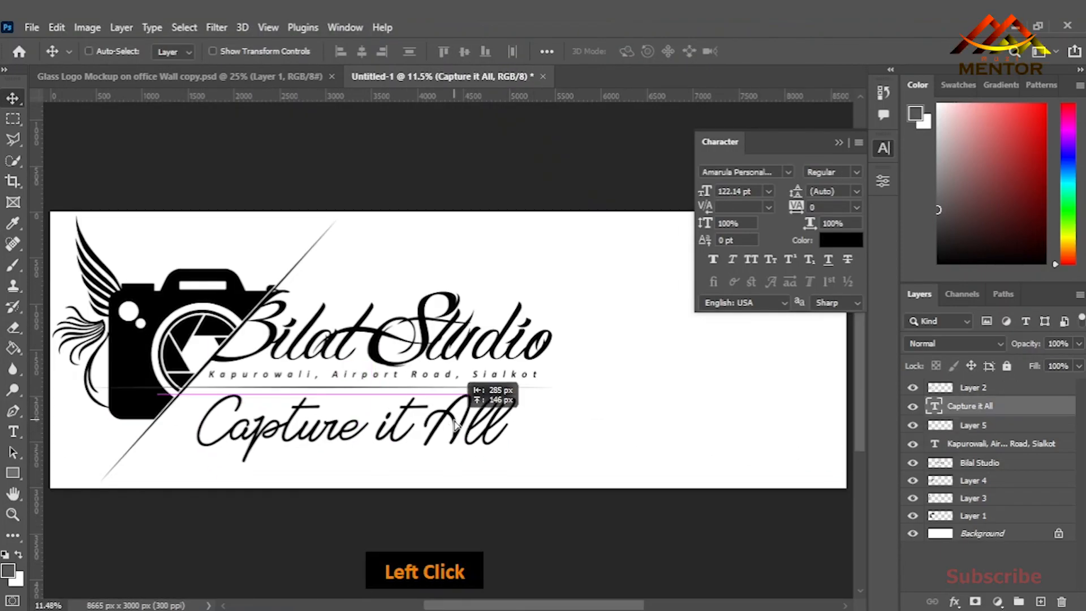
key(ctrl+t)
drag(528, 460, 478, 444)
key(Return)
Change the tagline's font to High Summit.
click(788, 172)
scroll(905, 283, down, 4)
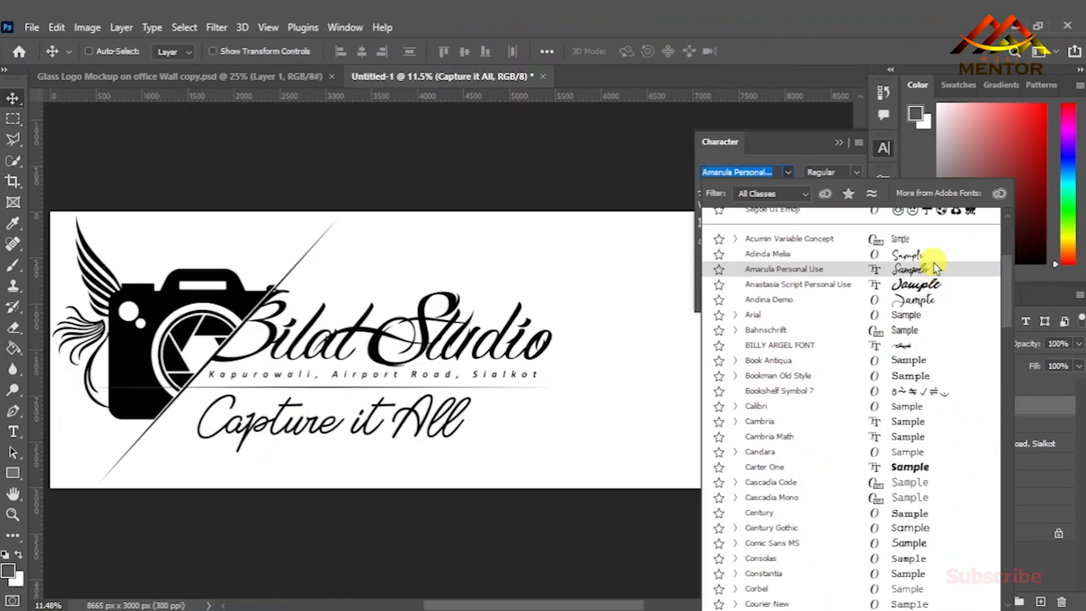
drag(1006, 282, 1006, 339)
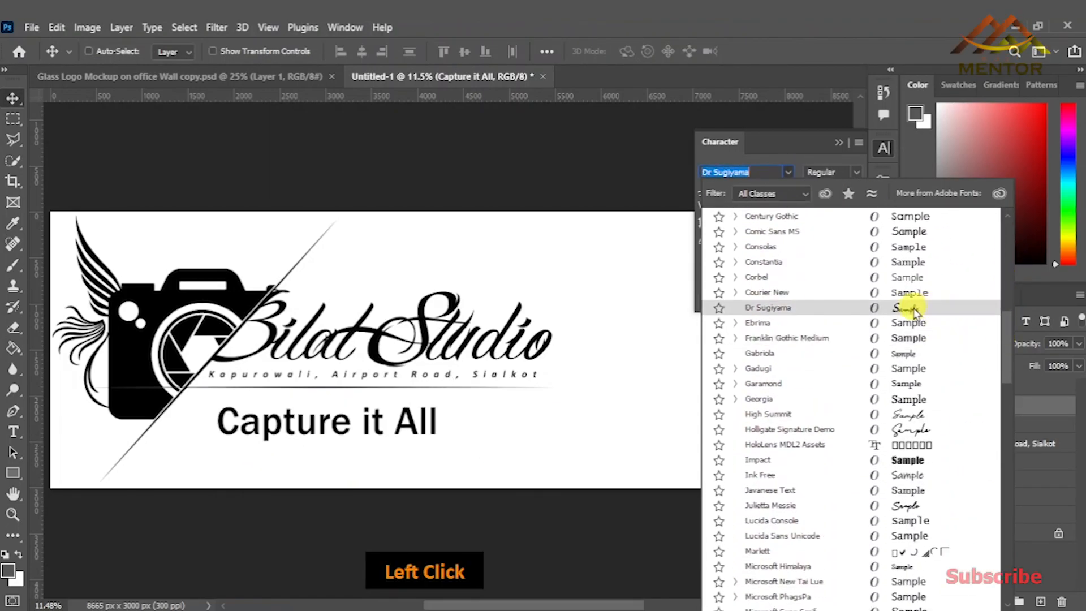
click(915, 415)
Enlarge the "Capture it All" tagline to nearly the address width, center it below the line and hide the character settings.
drag(402, 446, 466, 442)
key(ctrl+plus)
key(ctrl+plus)
scroll(451, 439, left, 1)
scroll(451, 437, left, 2)
drag(480, 441, 499, 452)
key(ctrl+t)
drag(669, 491, 699, 506)
drag(603, 463, 596, 483)
key(Return)
key(space)
click(883, 148)
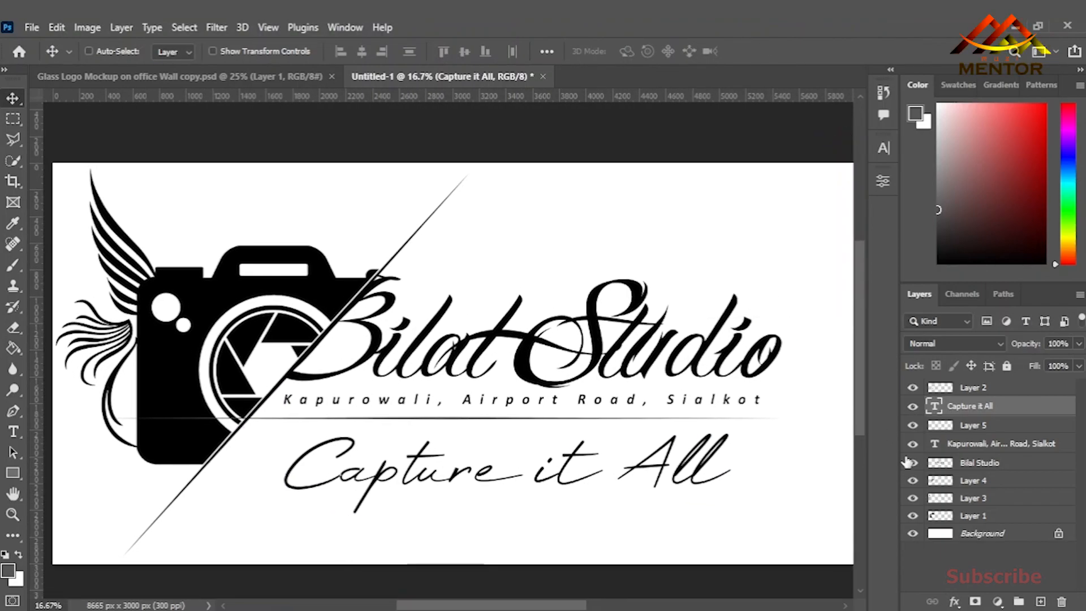
Enlarge the "Bilal Studio" lettering and nudge it left to meet the diagonal cut of the camera.
click(976, 463)
key(ctrl+t)
key(space)
drag(802, 383, 741, 406)
key(Return)
key(Left)
key(Left)
key(Left)
key(Left)
key(Left)
key(Left)
key(Left)
key(Left)
key(Left)
key(Left)
key(Left)
key(Left)
key(Left)
key(Left)
key(Left)
key(Left)
key(Left)
key(Left)
key(Left)
key(Left)
key(Right)
key(Right)
key(Right)
Nudge the address line down below the enlarged lettering and scale it up to suit the lettering's width.
click(992, 446)
key(Down)
key(Down)
key(Down)
key(Down)
key(Down)
key(Down)
key(Down)
key(Down)
key(Down)
key(Down)
key(Down)
key(Down)
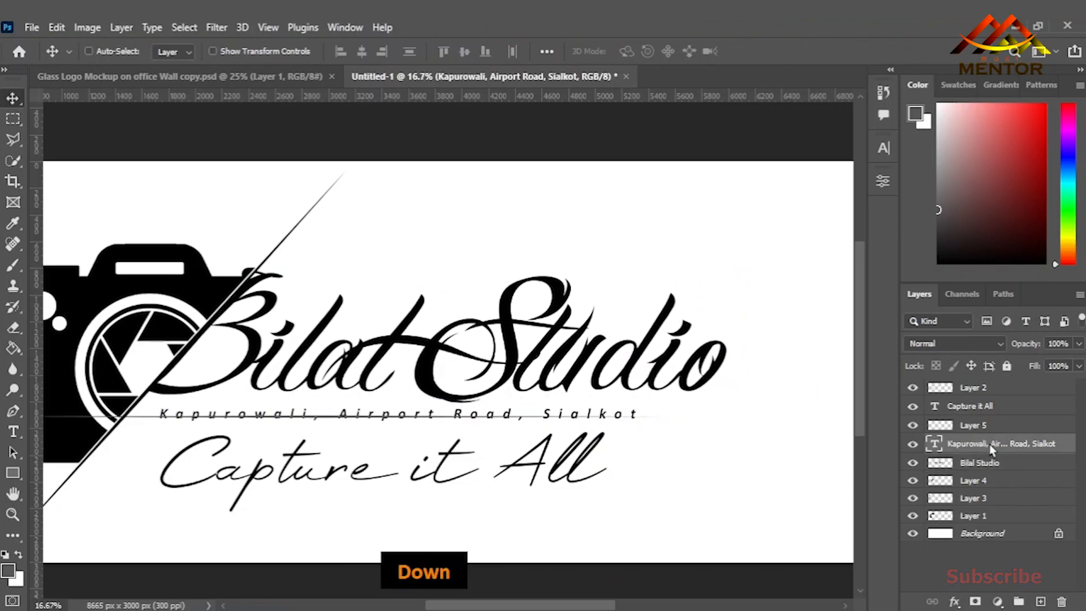
key(ctrl+t)
drag(645, 422, 685, 433)
key(Return)
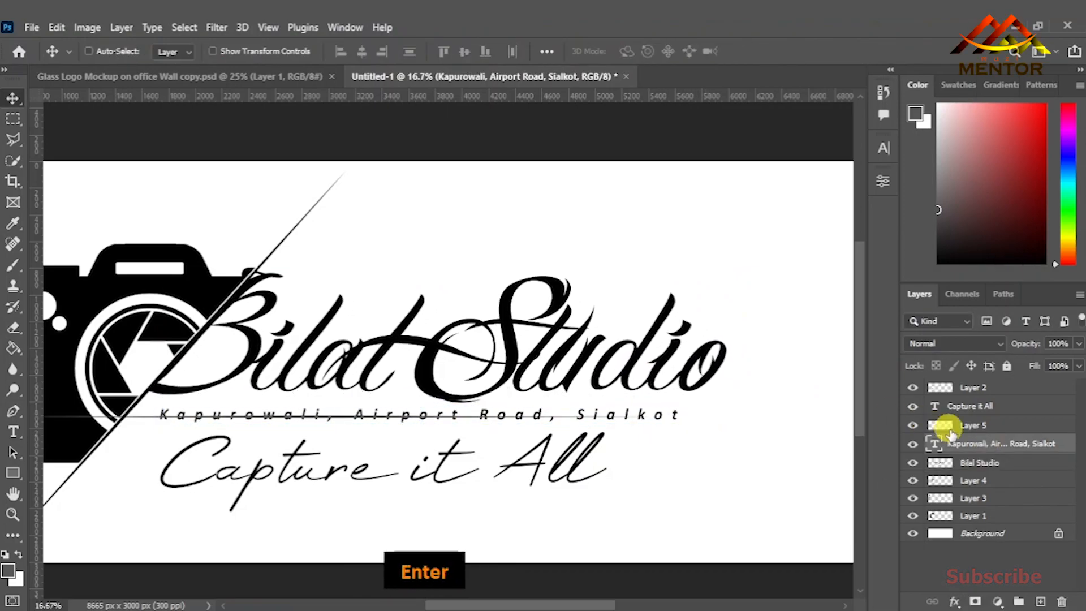
Nudge the thin divider line down below the address line and stretch it wider under the enlarged lettering.
click(978, 430)
key(Down)
key(Down)
key(Down)
key(Down)
key(Down)
key(Down)
key(Down)
key(Down)
key(Down)
key(Down)
key(ctrl+t)
drag(669, 427, 730, 428)
key(Return)
Move the "Capture it All" tagline slightly down and to the right beneath the divider.
click(989, 407)
drag(501, 488, 512, 500)
key(ctrl+minus)
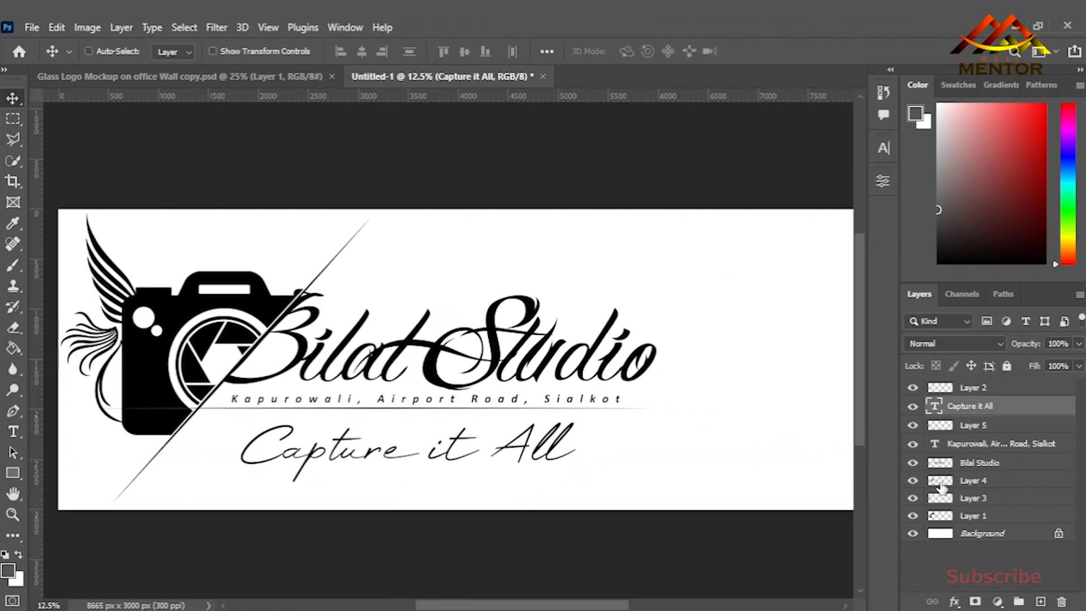
click(913, 499)
click(913, 498)
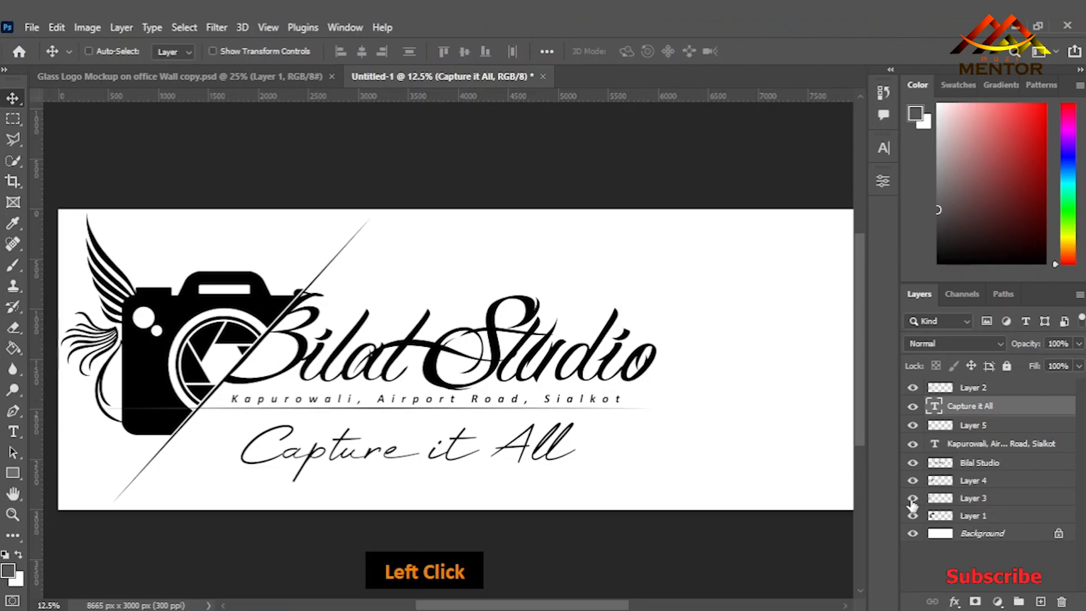
Warp the diagonal line on Layer 2 so its upper end bends into a smooth curve to the right.
click(955, 391)
key(ctrl+t)
right_click(301, 204)
click(371, 361)
key(ctrl+equal)
key(ctrl+equal)
drag(246, 229, 455, 495)
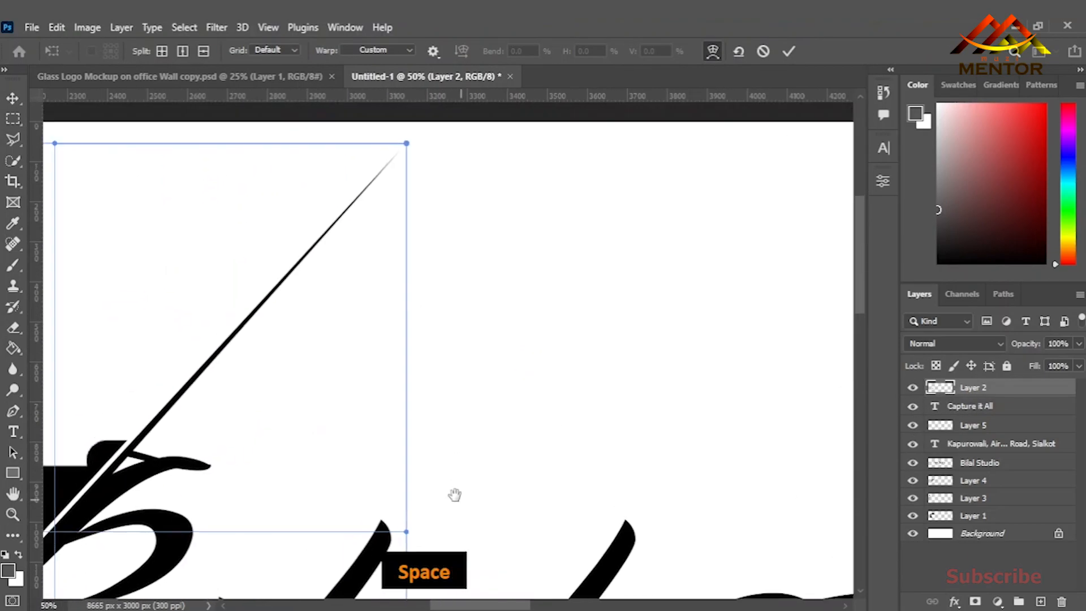
drag(427, 168, 434, 218)
key(ctrl+minus)
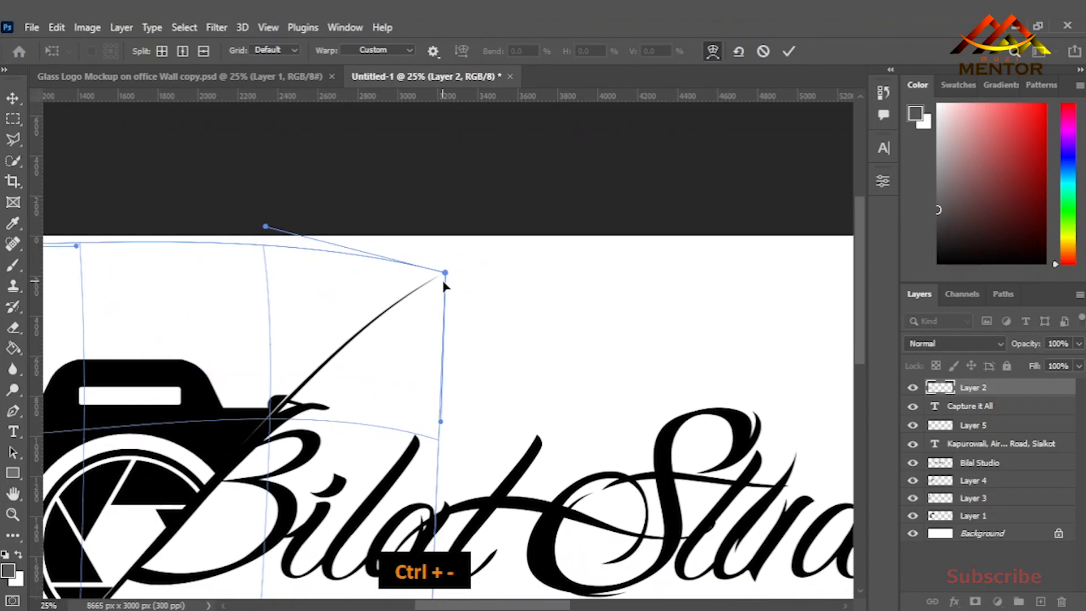
drag(444, 283, 487, 350)
drag(266, 228, 357, 96)
key(ctrl+minus)
drag(381, 134, 468, 85)
drag(419, 311, 597, 107)
Warp the diagonal line's lower end into a matching curve beneath the camera and apply the transformation.
key(space)
drag(246, 494, 199, 450)
drag(364, 495, 337, 590)
drag(246, 361, 242, 406)
drag(199, 445, 193, 432)
key(space)
drag(239, 406, 254, 327)
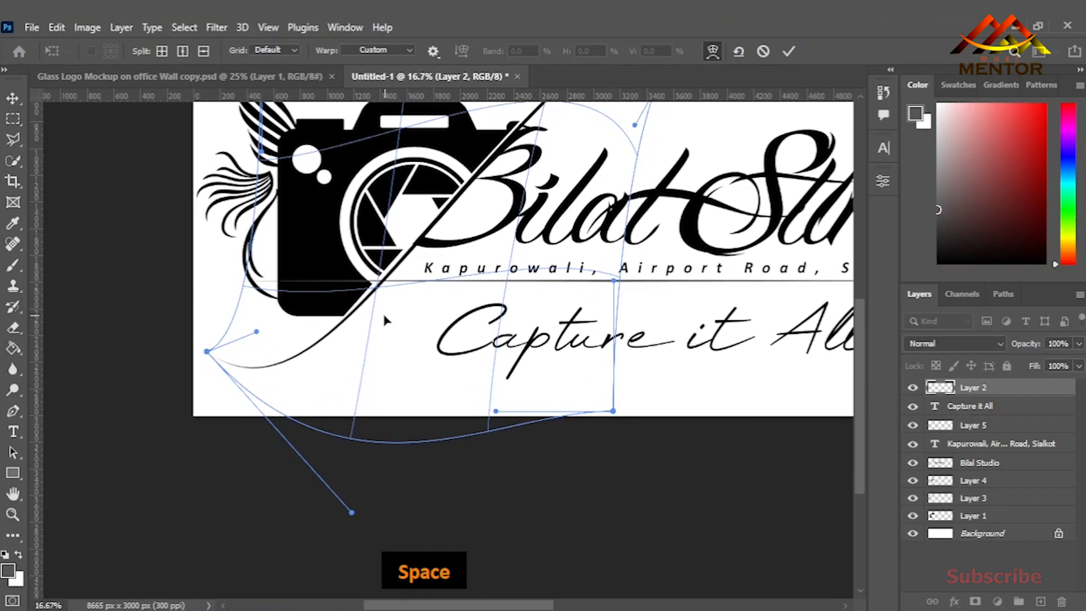
drag(349, 516, 325, 554)
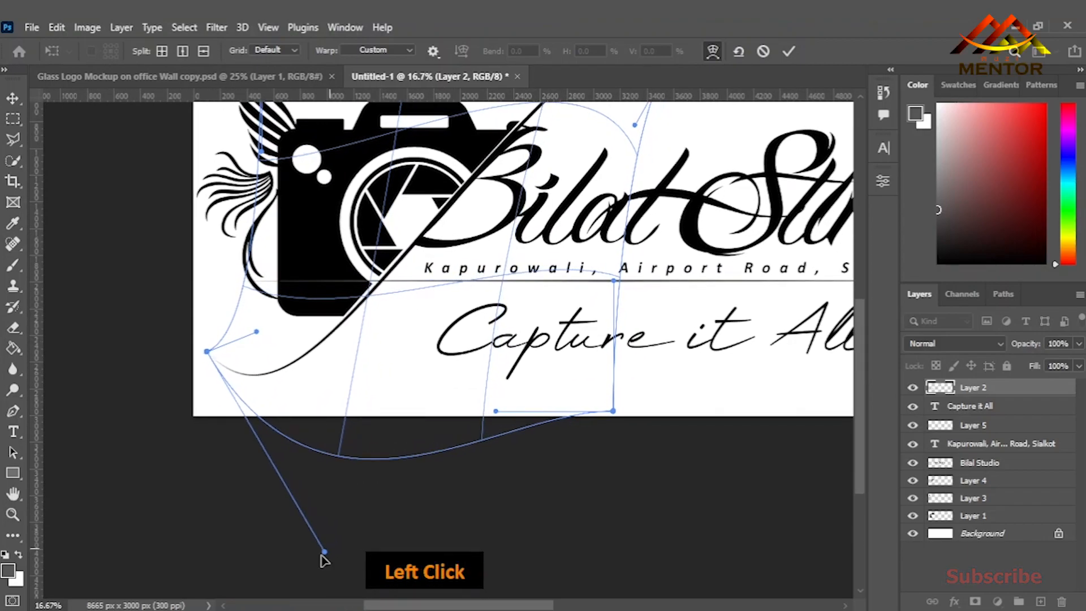
key(Return)
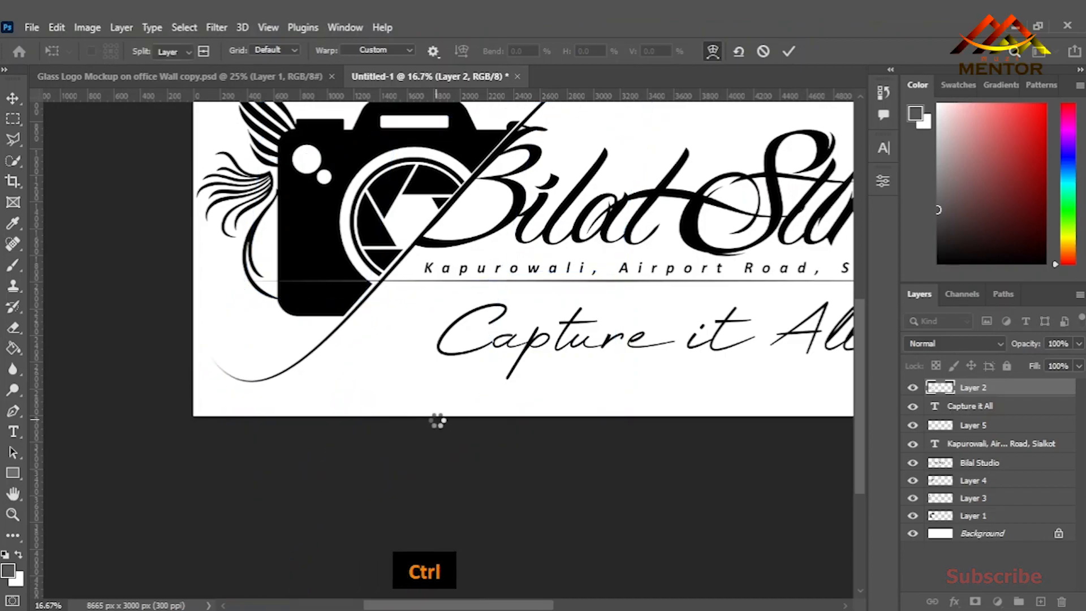
Load the outline of the curved diagonal line as a selection and expand it on both sides of the line.
key(ctrl+minus)
key(ctrl+minus)
key(space)
drag(515, 311, 370, 373)
ctrl+click(941, 388)
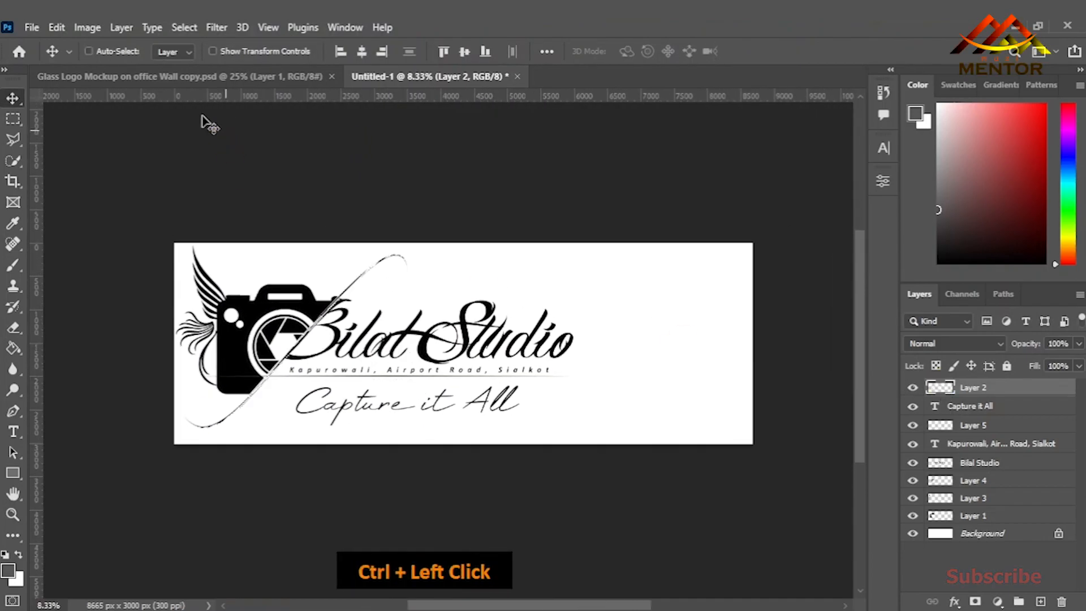
click(185, 27)
mouse_move(244, 268)
click(376, 299)
click(615, 169)
key(ctrl+equal)
key(ctrl+equal)
key(ctrl+equal)
key(ctrl+equal)
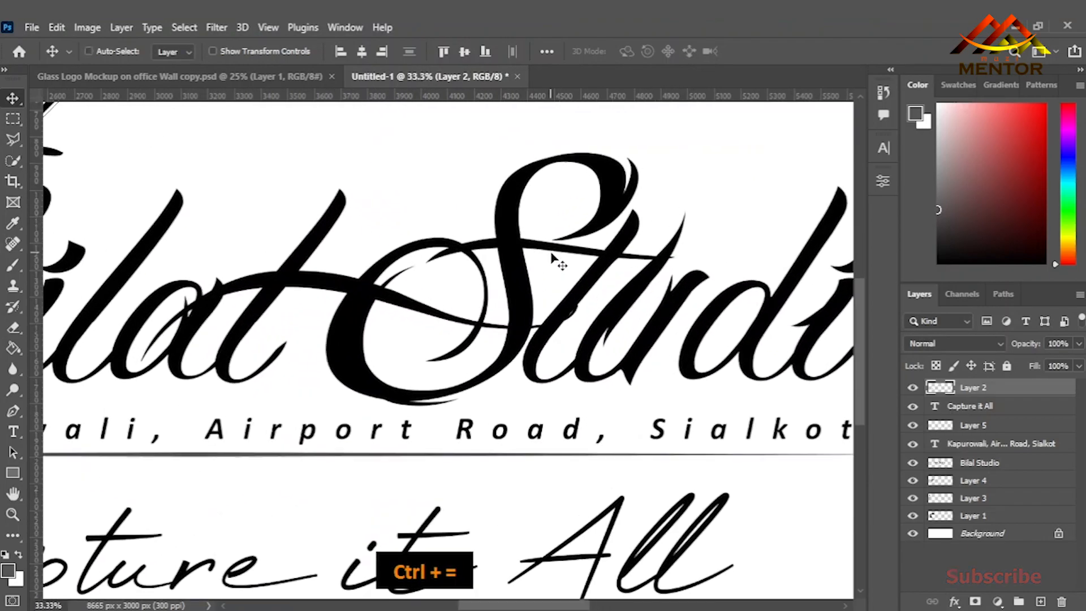
key(space)
drag(226, 238, 521, 310)
drag(378, 477, 496, 302)
click(183, 27)
mouse_move(244, 268)
click(376, 311)
key(Return)
key(space)
drag(497, 244, 519, 249)
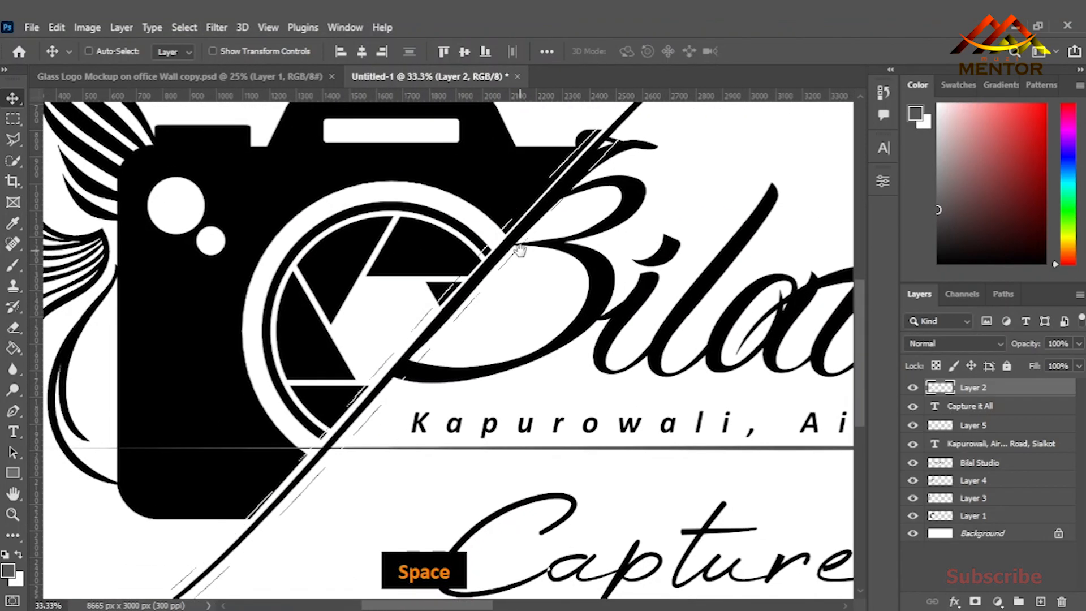
Delete the selected band from the camera body and lens layers to widen the gap along the diagonal, and clear the selection.
click(973, 516)
key(Delete)
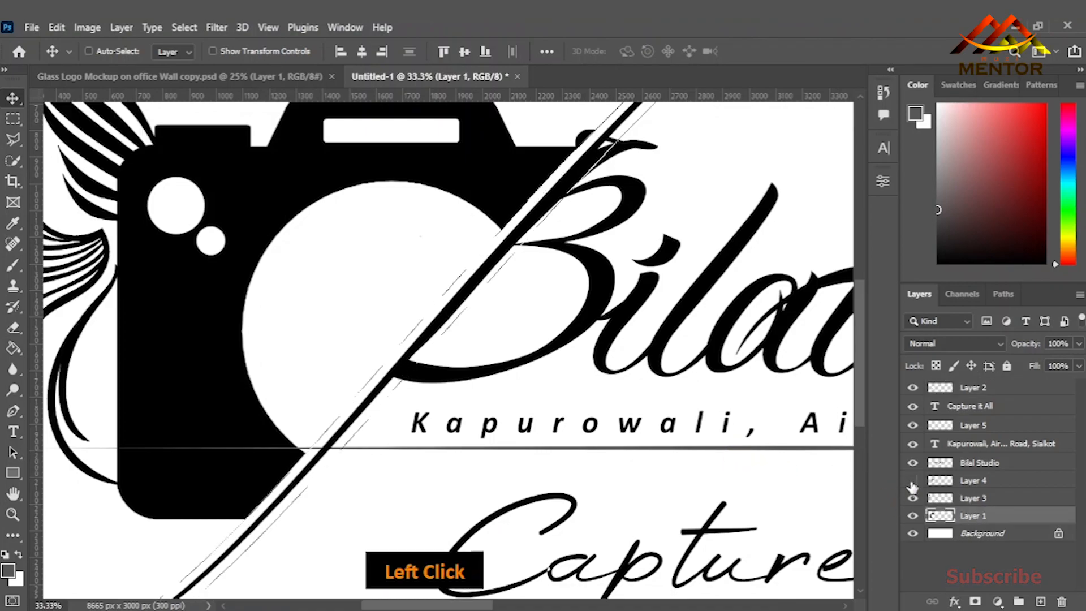
click(979, 463)
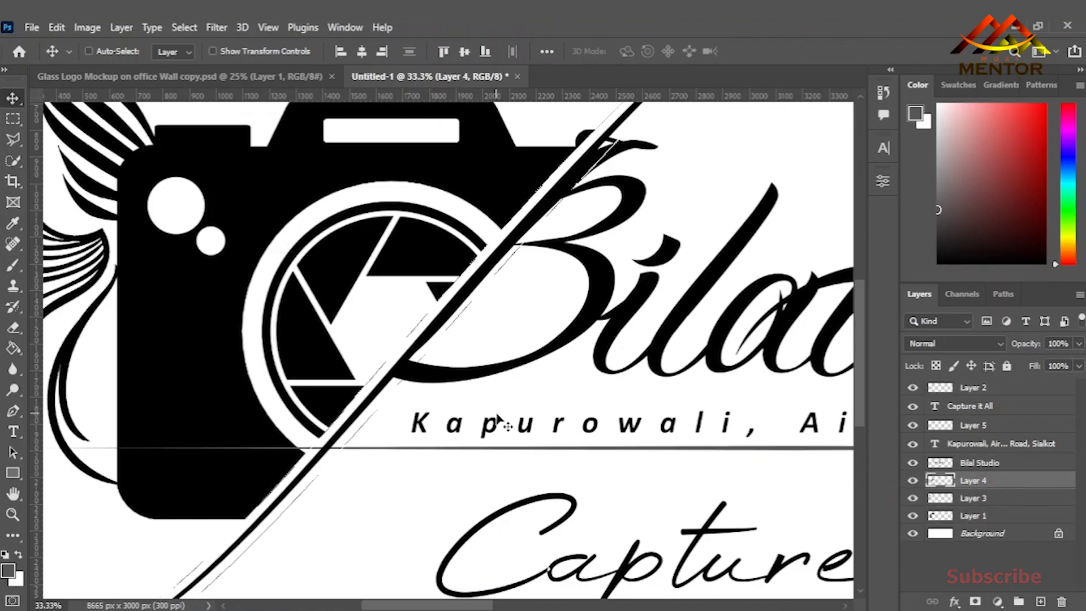
drag(646, 276, 559, 368)
click(993, 465)
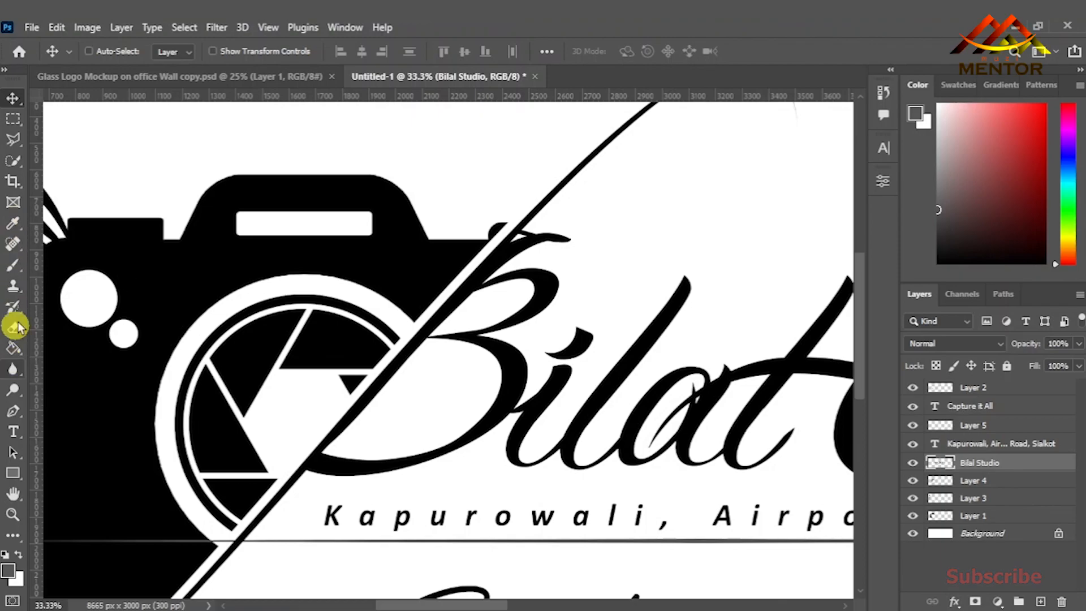
click(13, 139)
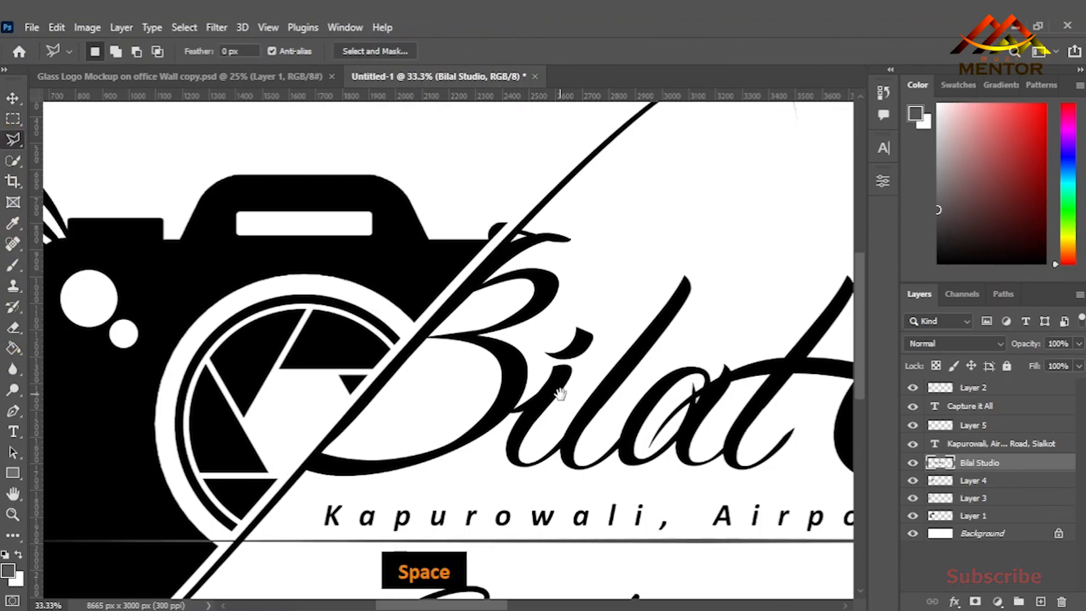
drag(559, 393, 668, 278)
ctrl+click(939, 427)
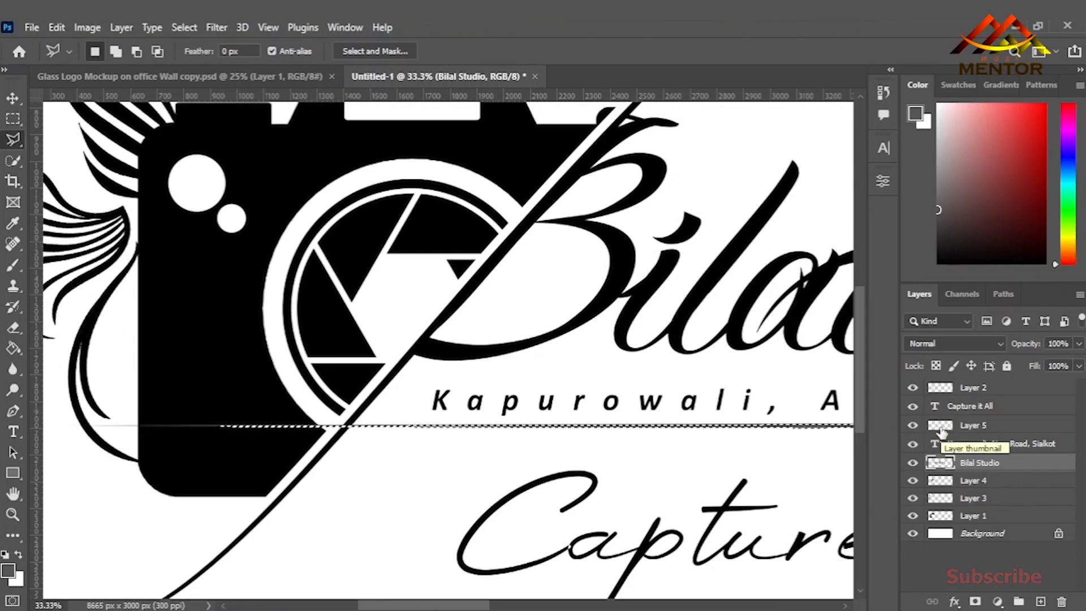
click(13, 99)
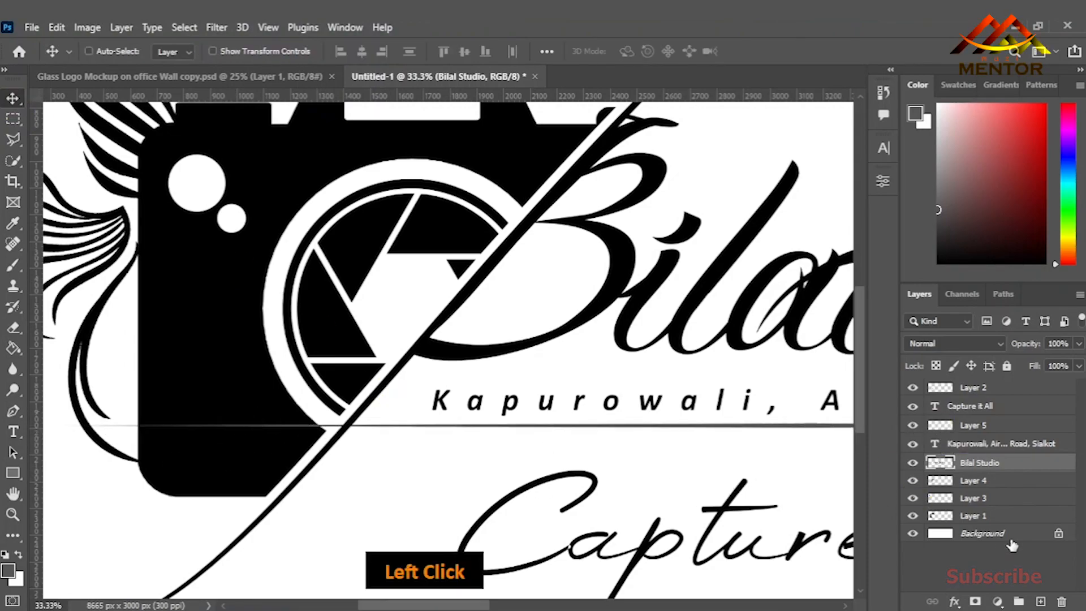
Outline the divider's crossing with the diagonal using the Polygonal Lasso and move the divider layer to the top of the stack.
key(ctrl+equal)
key(ctrl+equal)
key(ctrl+equal)
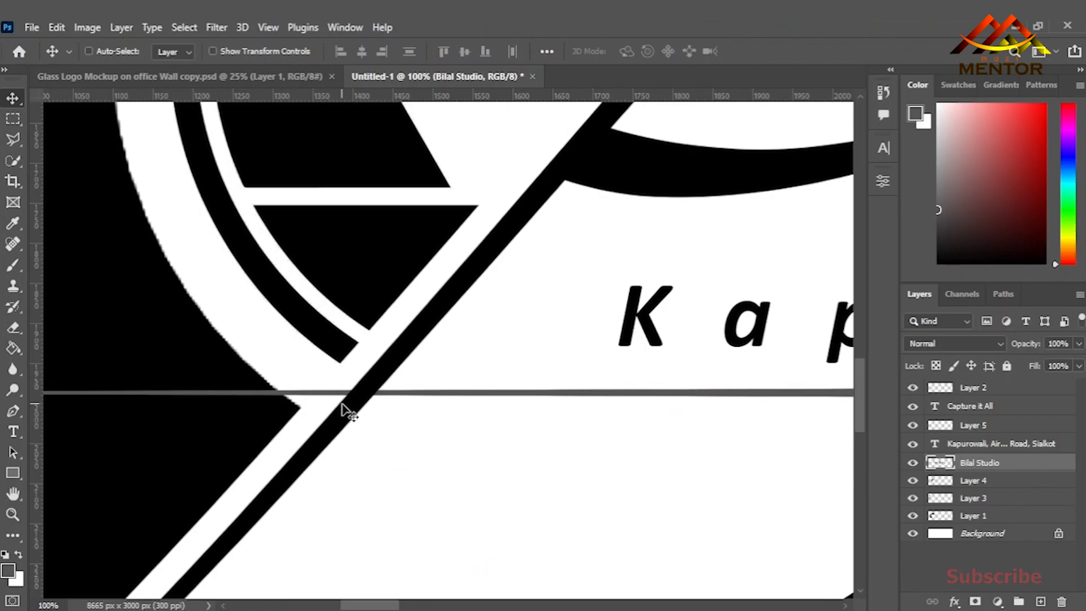
click(12, 139)
key(ctrl+equal)
key(ctrl+equal)
key(ctrl+equal)
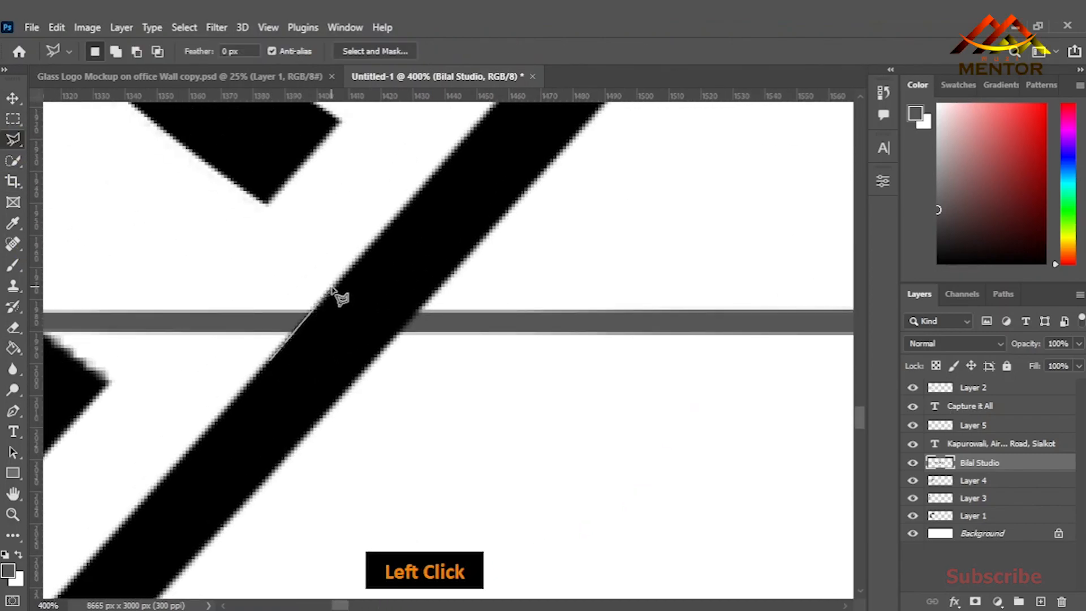
click(912, 464)
click(913, 426)
click(913, 426)
click(970, 427)
key(ctrl+l)
click(924, 209)
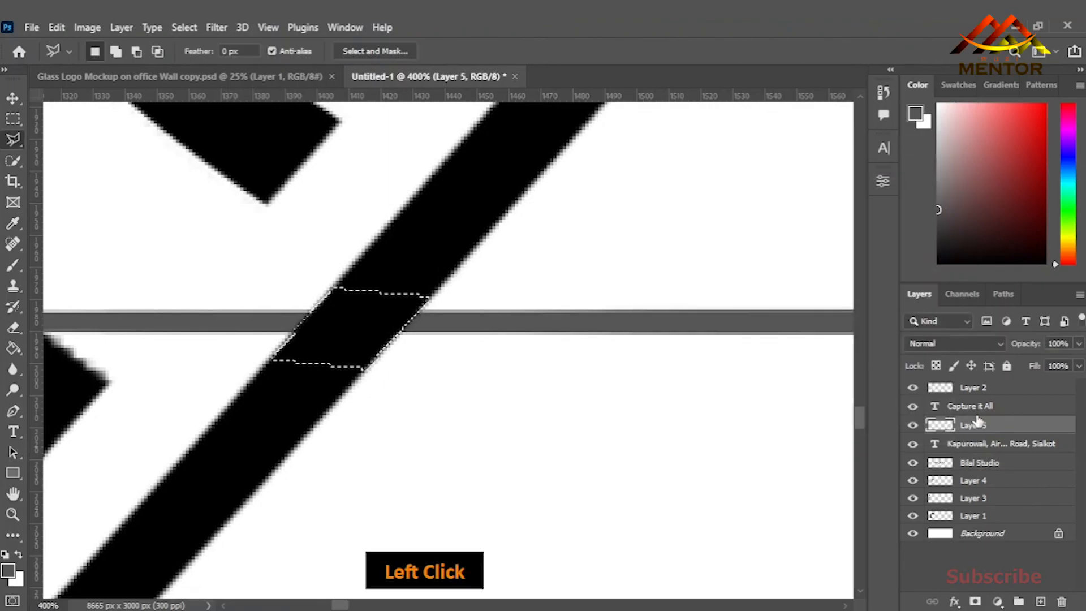
drag(977, 420, 974, 384)
Try lightening the selected divider crossing with Levels, using midtone 2.04 and white input 154.
key(ctrl+l)
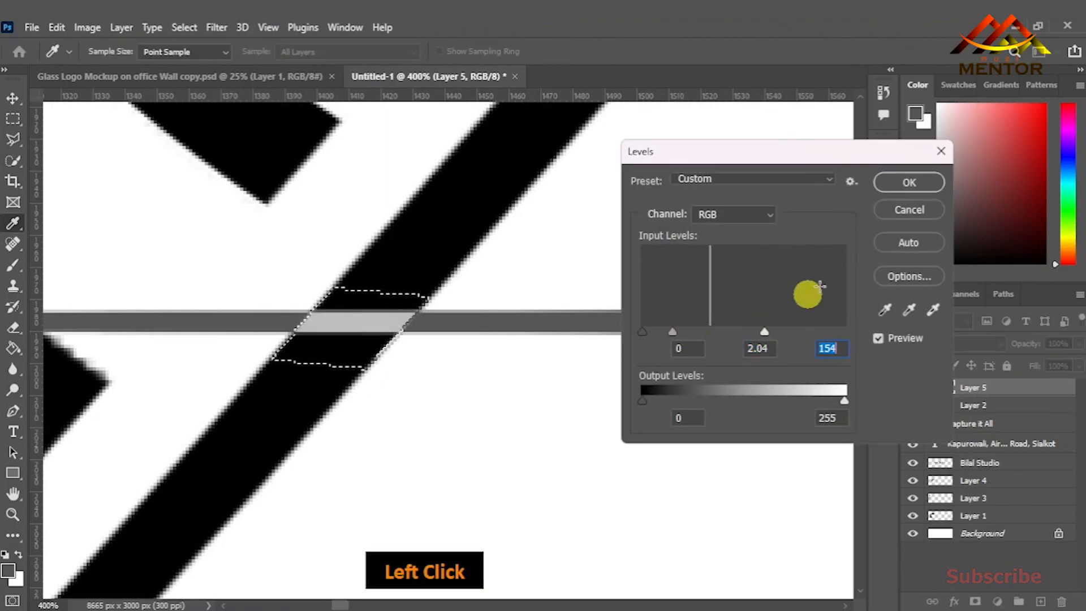
key(Return)
key(ctrl+minus)
key(ctrl+minus)
key(ctrl+minus)
key(ctrl+minus)
key(ctrl+minus)
key(ctrl+minus)
key(ctrl+equal)
key(ctrl+equal)
key(ctrl+equal)
key(ctrl+equal)
key(ctrl+equal)
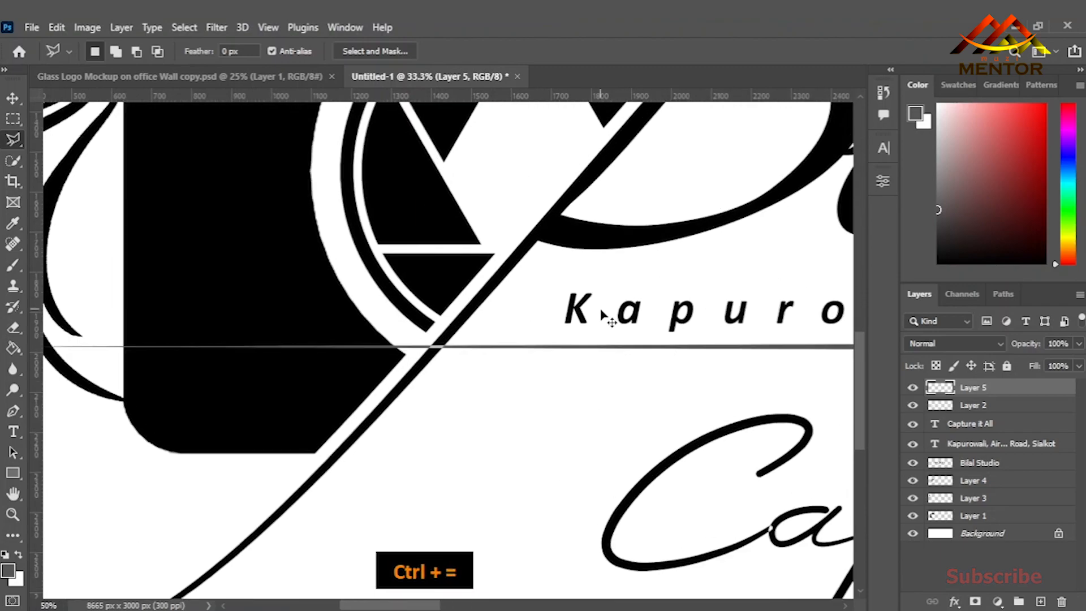
Feather the crossing selection by 1 pixel and lighten the divider there with Levels, using midtone 1.00 and white input 115.
drag(367, 339, 574, 357)
right_click(579, 365)
click(651, 90)
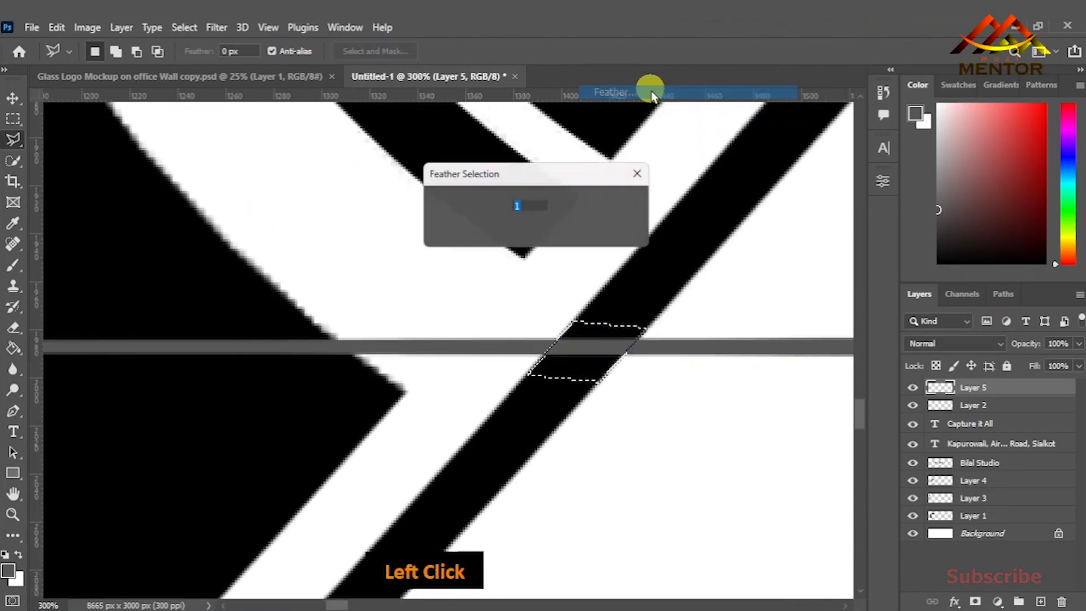
key(ctrl+l)
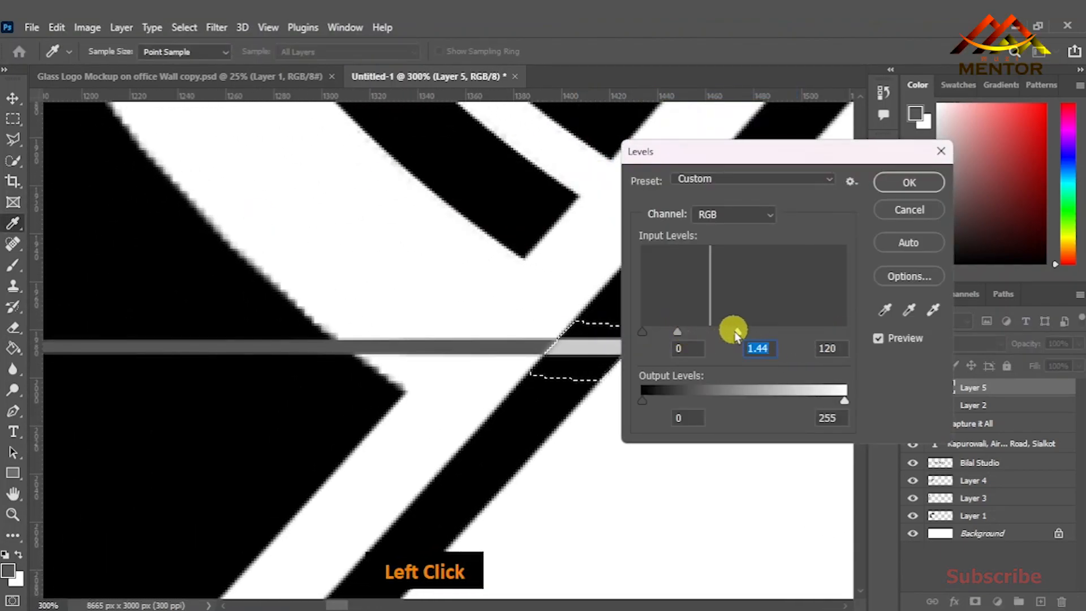
click(909, 183)
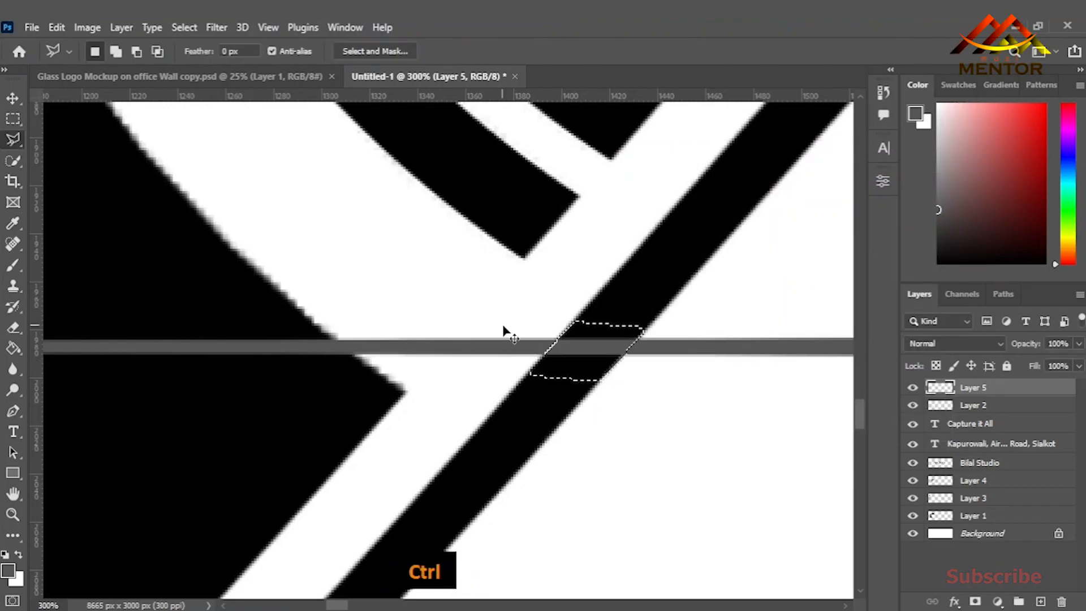
key(ctrl+l)
click(769, 333)
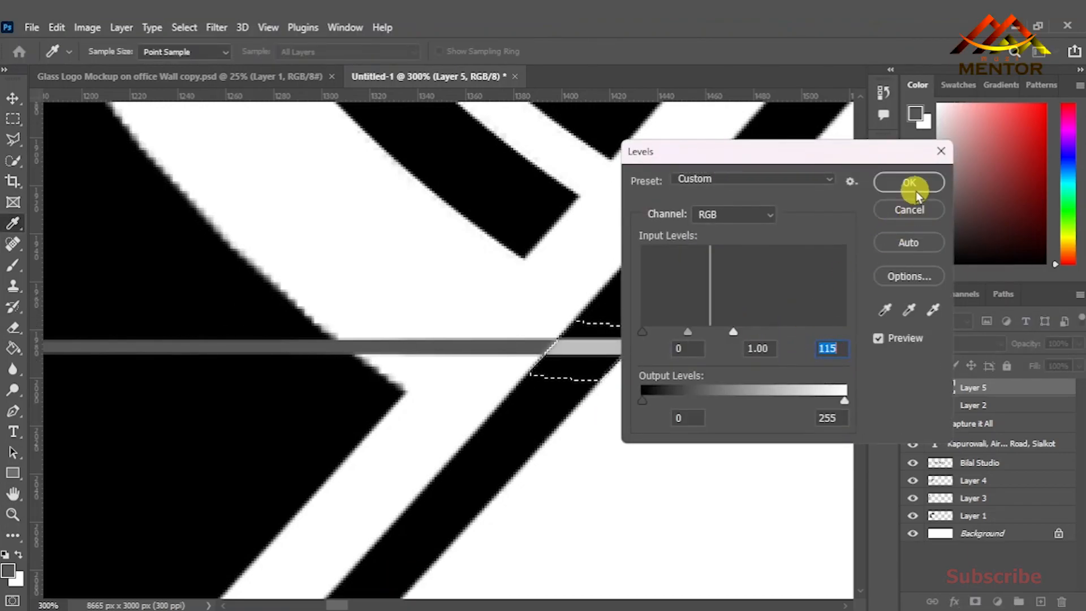
click(914, 190)
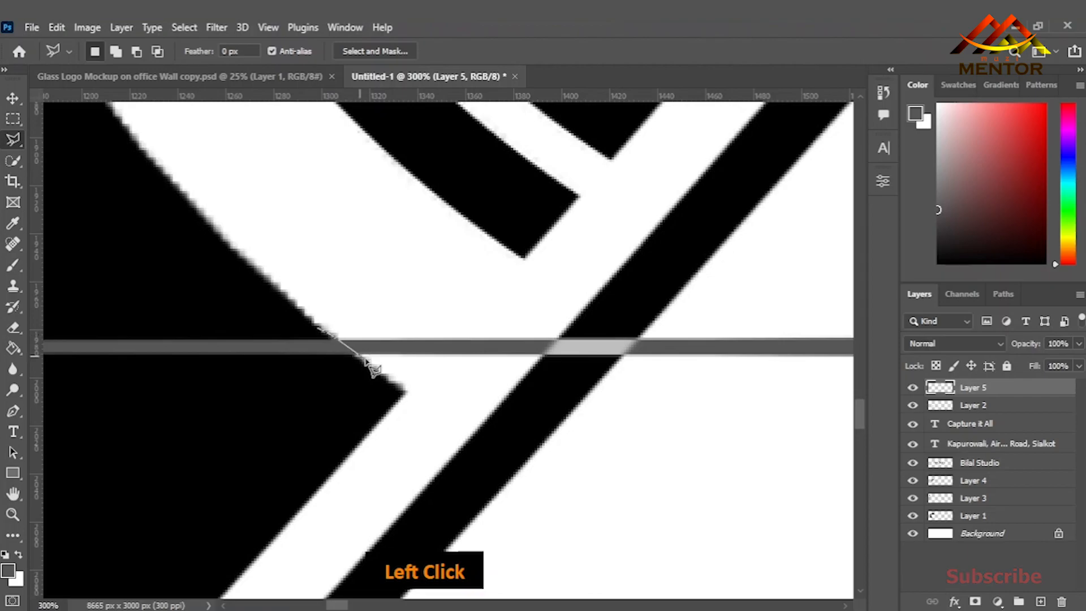
Outline the divider across the camera body with the Polygonal Lasso, feather the selection and lighten it with Levels, white input 113.
click(272, 384)
drag(272, 385, 792, 352)
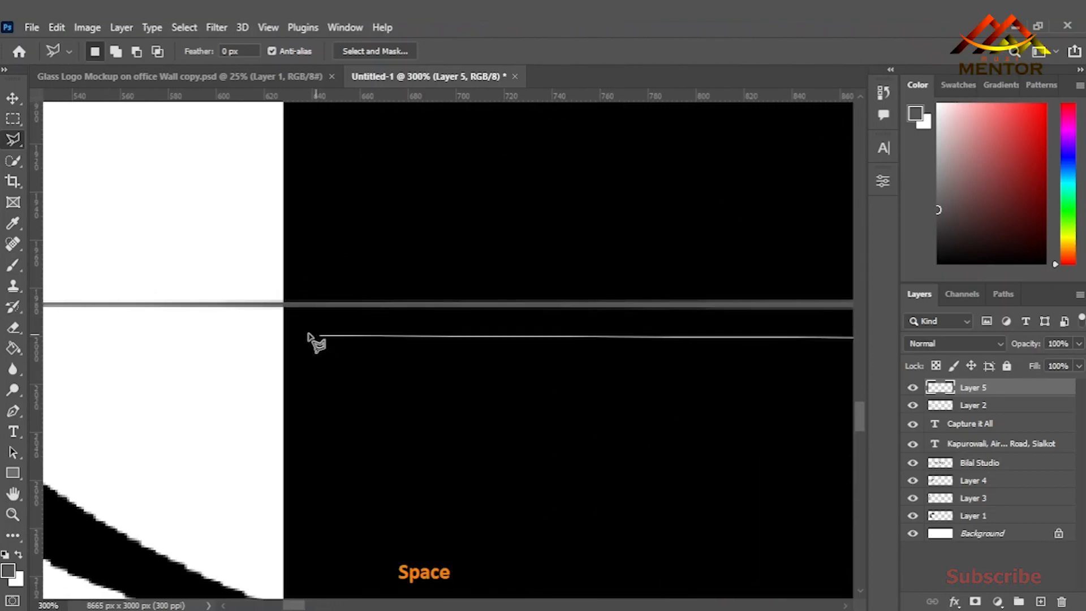
click(284, 273)
drag(803, 218, 162, 345)
double_click(557, 363)
right_click(488, 417)
click(539, 153)
click(625, 192)
key(ctrl+l)
drag(846, 332, 733, 334)
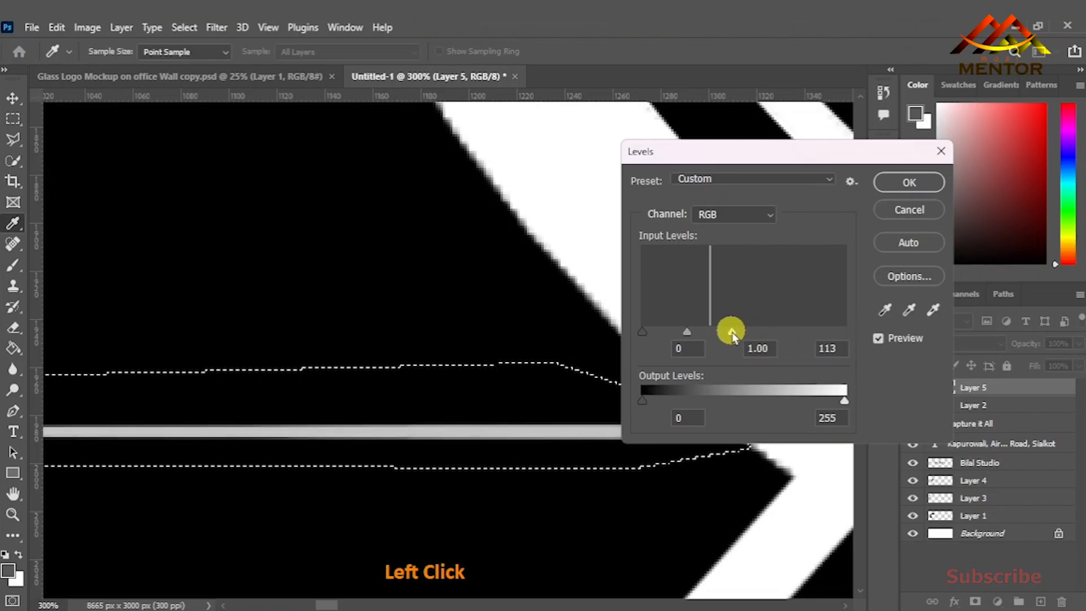
click(909, 182)
Outline the divider's crossing with the wing's lower curve, feather the selection and adjust that part with Levels.
drag(711, 383, 637, 414)
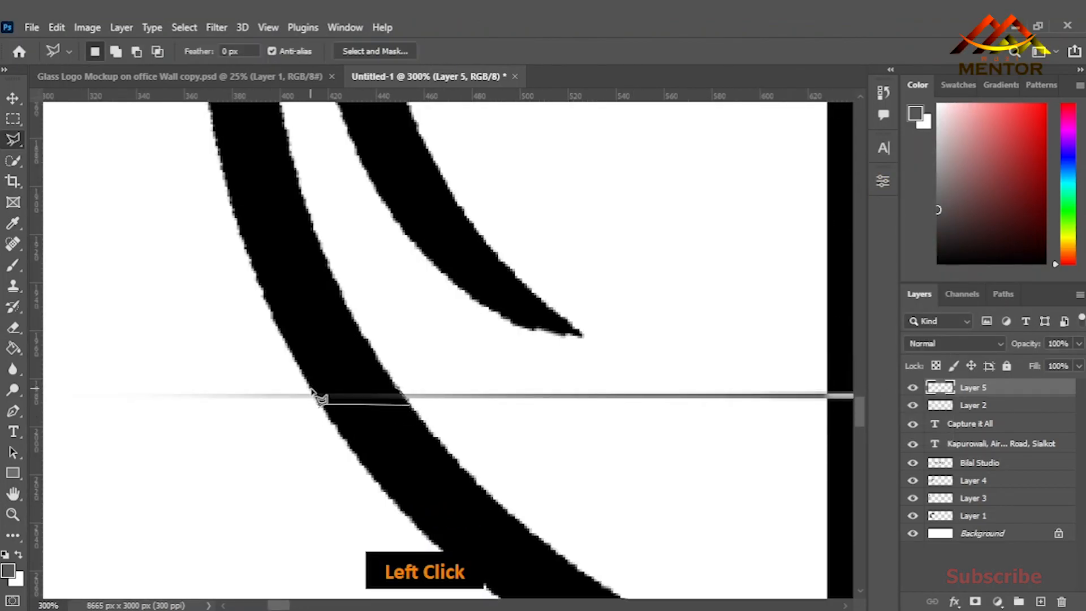
right_click(403, 412)
click(606, 211)
key(ctrl+l)
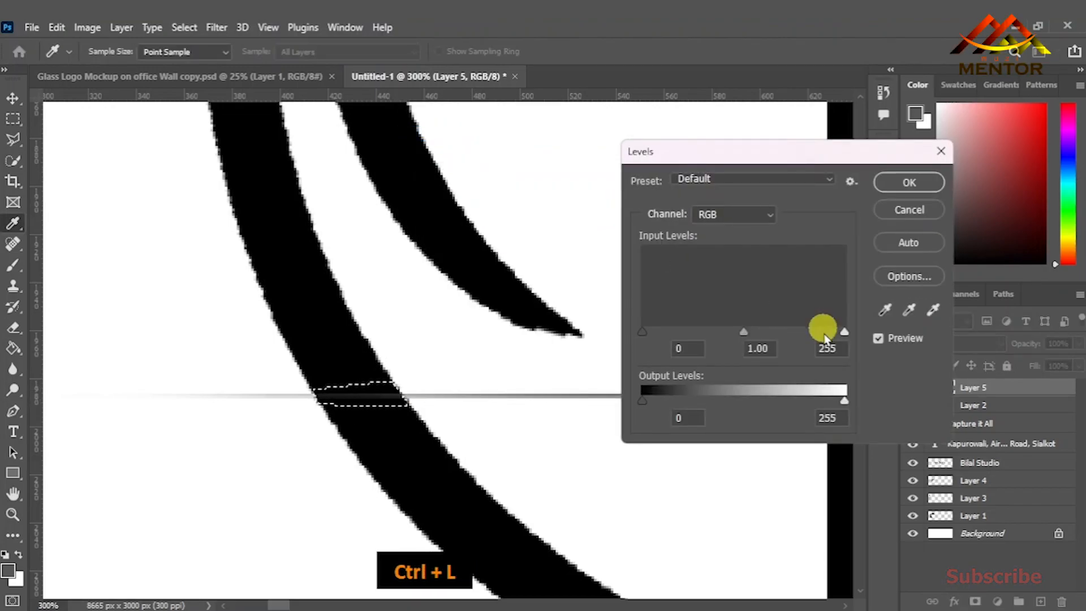
click(909, 182)
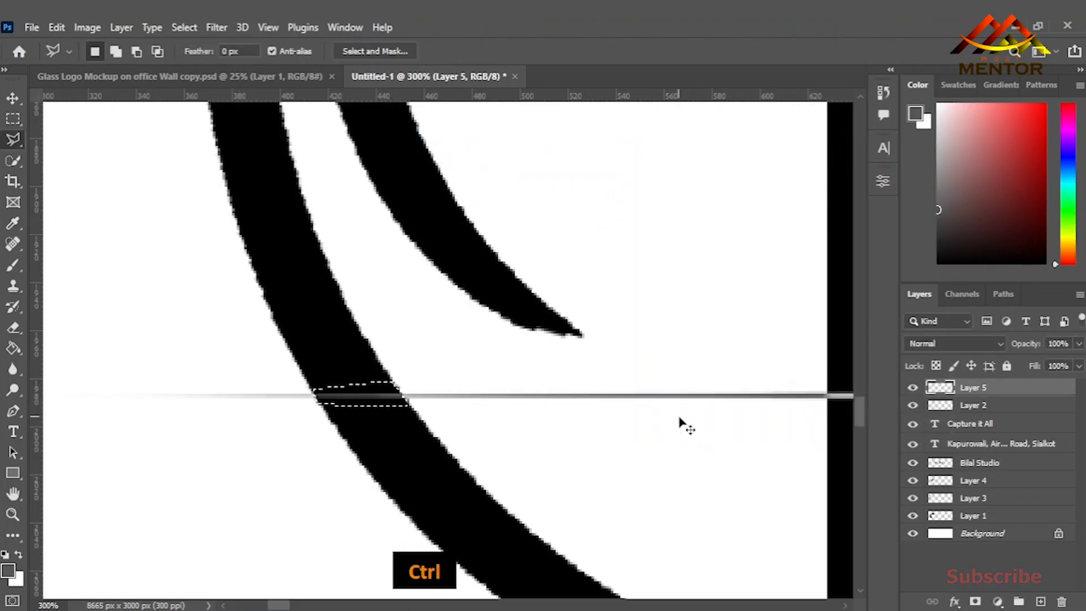
Crop the empty right side of the canvas to just past the lettering, leaving it 6122 px wide.
key(ctrl+0)
key(ctrl+plus)
key(ctrl+plus)
key(ctrl+plus)
drag(218, 428, 322, 377)
key(ctrl+minus)
key(ctrl+minus)
click(13, 181)
drag(829, 339, 740, 342)
key(Return)
click(13, 98)
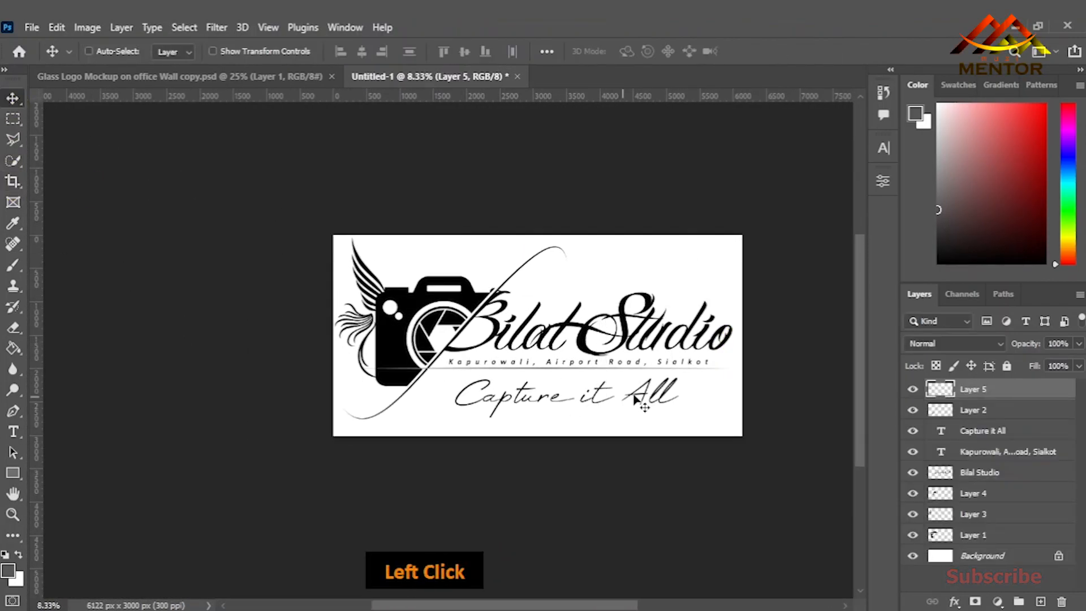
Open the "Your Logo Here" smart object in the office wall mockup and copy all the camera logo's layers into it.
drag(567, 418, 475, 419)
click(180, 76)
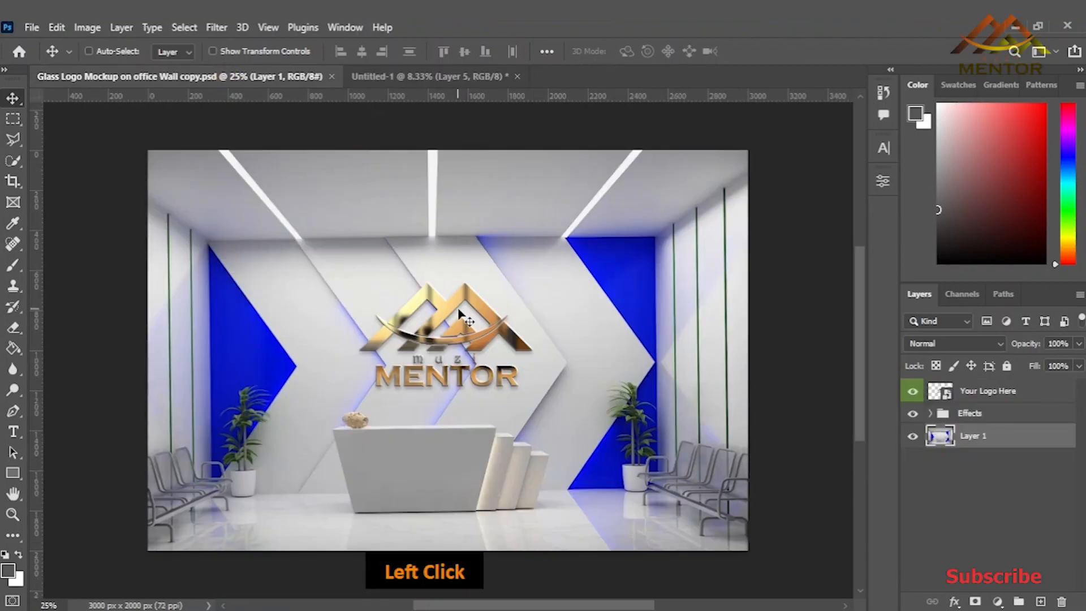
double_click(940, 395)
click(447, 76)
drag(214, 199, 588, 396)
drag(518, 317, 476, 318)
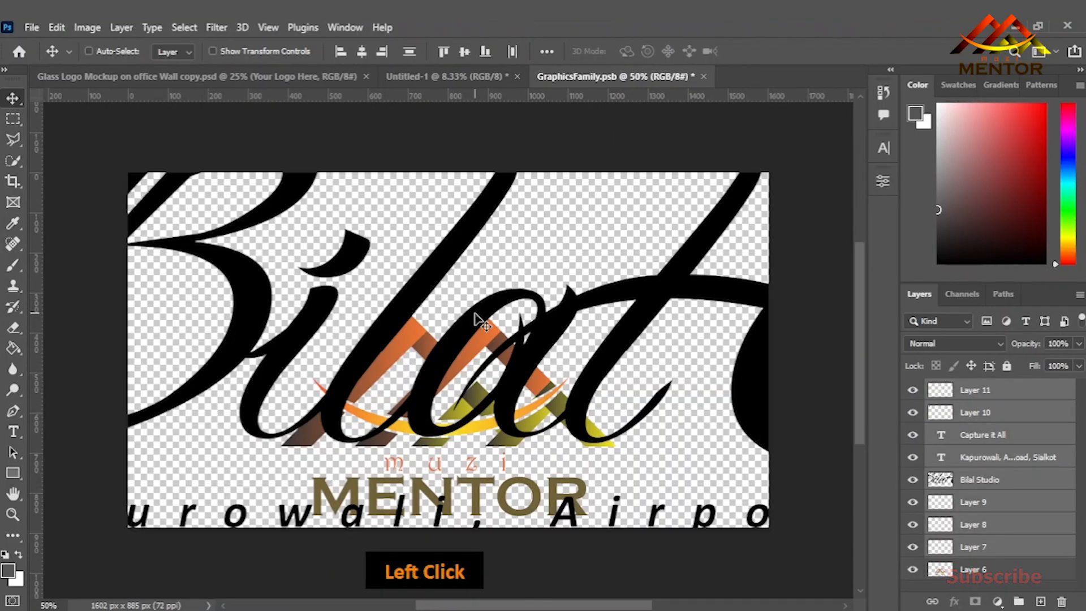
Scale the copied logo down to fit the smart object's canvas and position it over the existing Mentor logo.
key(ctrl+t)
drag(305, 255, 667, 502)
drag(186, 480, 663, 414)
drag(121, 490, 738, 458)
drag(790, 461, 174, 349)
drag(129, 380, 466, 380)
drag(634, 363, 375, 392)
key(Return)
Check the office wall mockup and reduce the copied logo's size slightly in the smart object.
click(325, 79)
click(616, 76)
key(ctrl+t)
drag(207, 408, 247, 411)
key(Return)
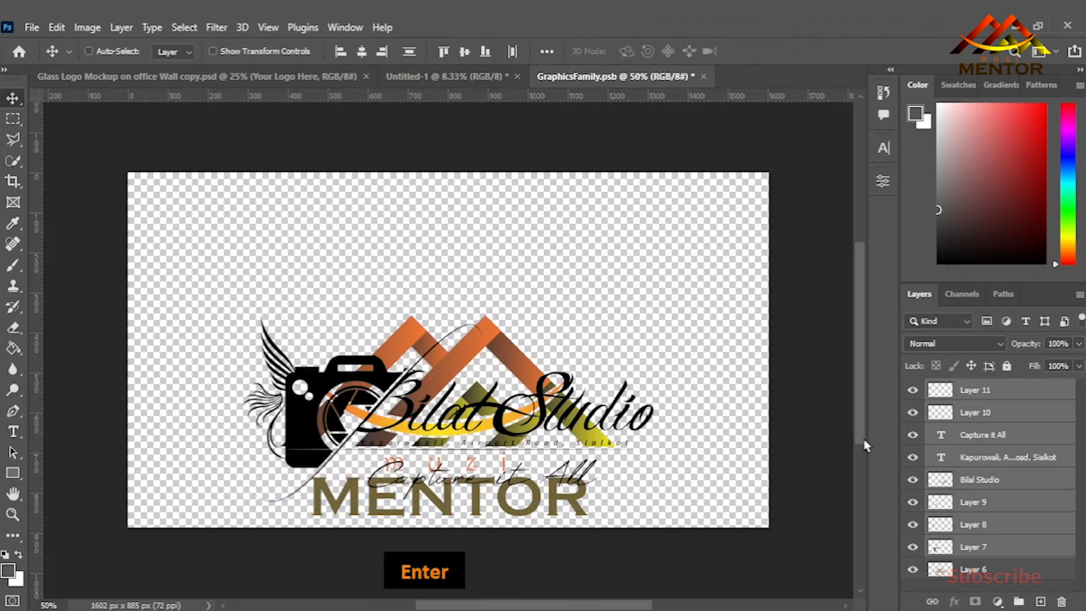
Hide the old Mentor logo layer in the smart object, enlarge the camera logo to about 108% and save it to update the office mockup.
click(913, 569)
click(325, 78)
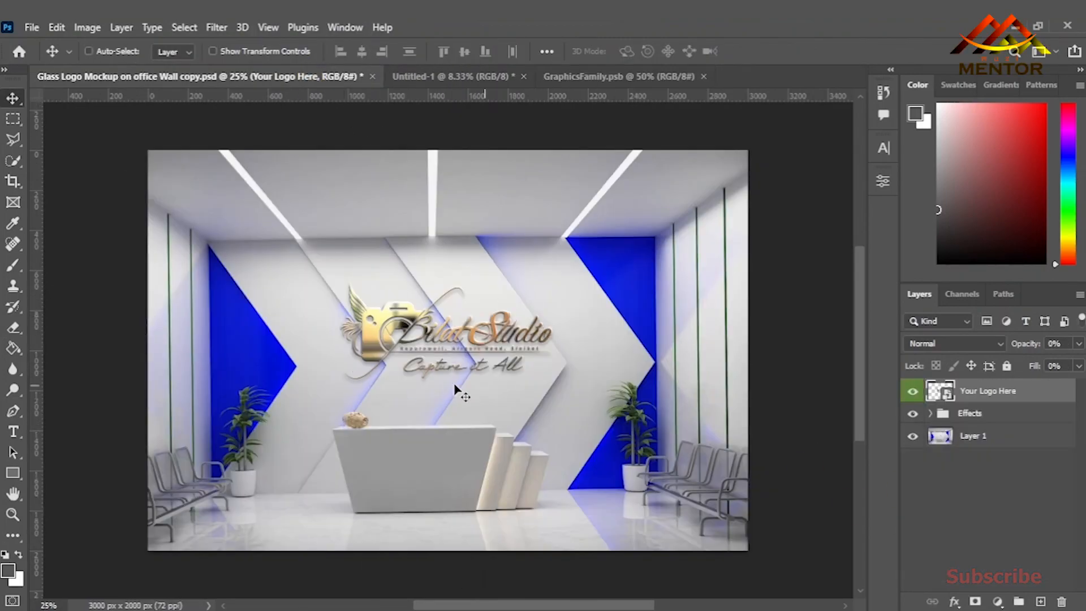
click(568, 77)
key(ctrl+t)
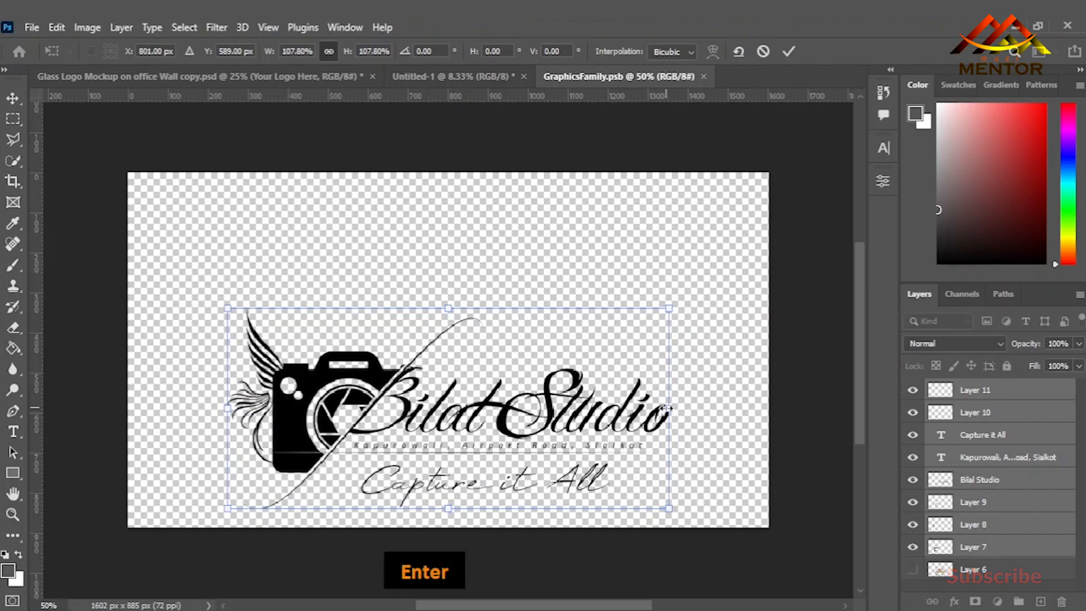
key(Return)
key(ctrl+s)
click(317, 85)
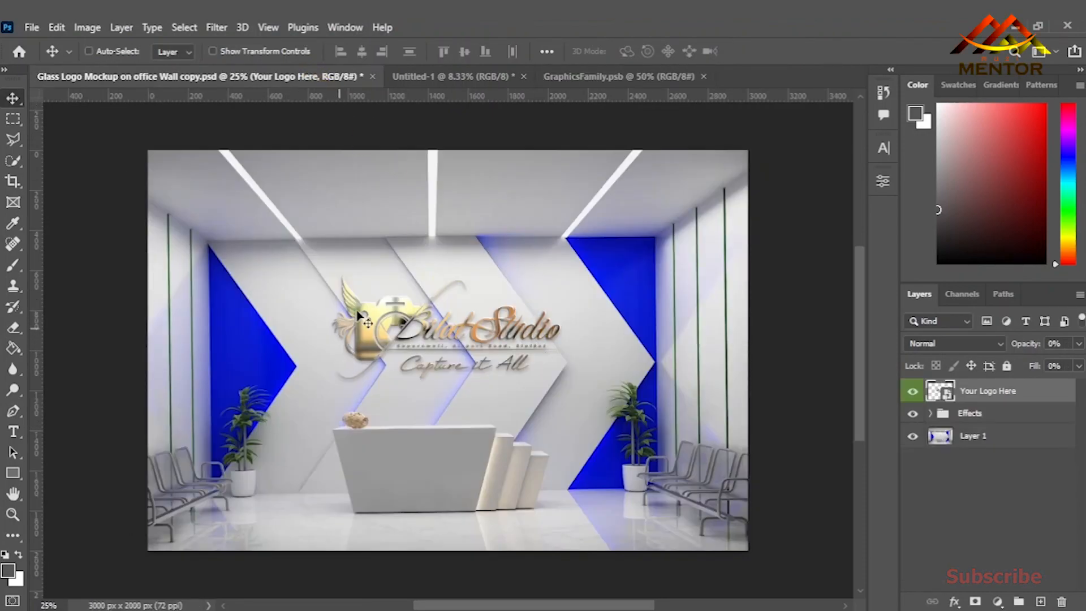
Enlarge the camera logo further in the smart object and save it to check the size on the office wall.
click(568, 77)
key(ctrl+t)
key(Return)
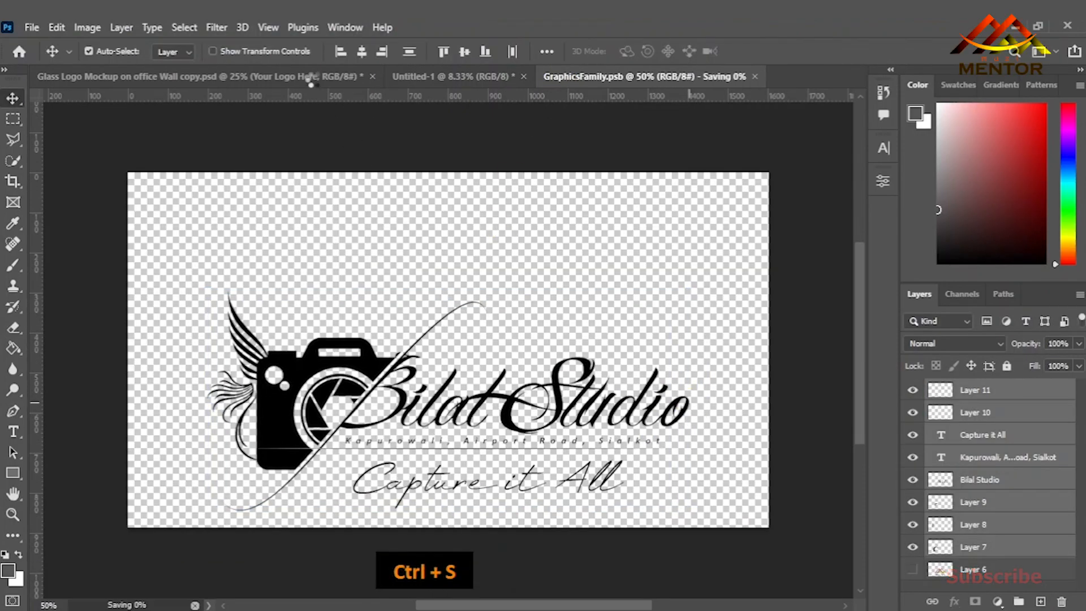
click(310, 83)
Scale the camera logo up slightly once more, save the smart object and inspect the finished logo up close in the office wall mockup.
click(571, 78)
key(ctrl+t)
drag(693, 403, 703, 401)
key(Return)
key(ctrl+s)
click(198, 76)
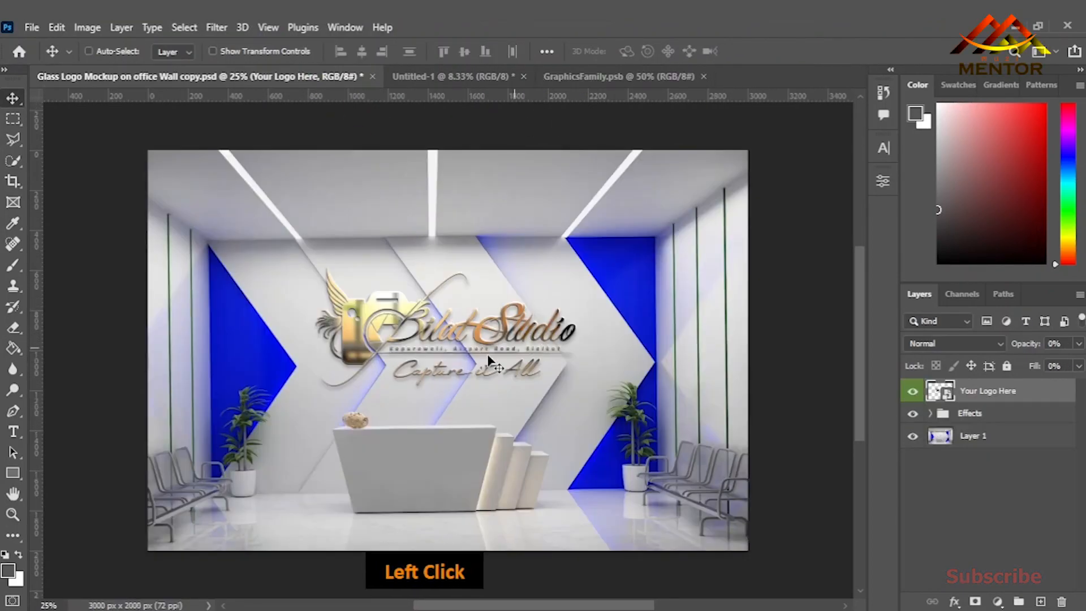
key(ctrl+equal)
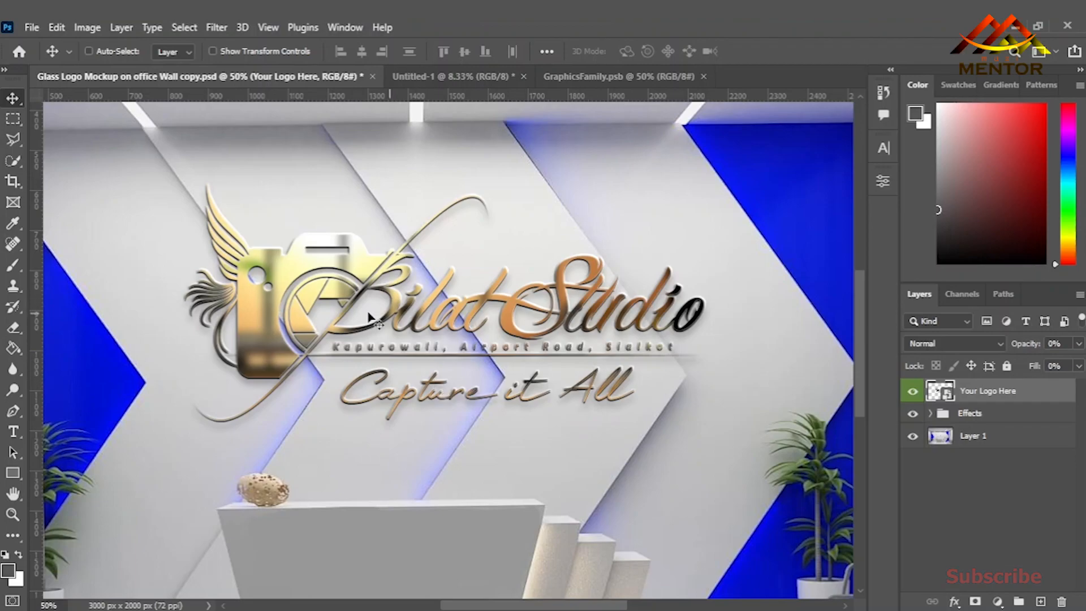
key(ctrl+equal)
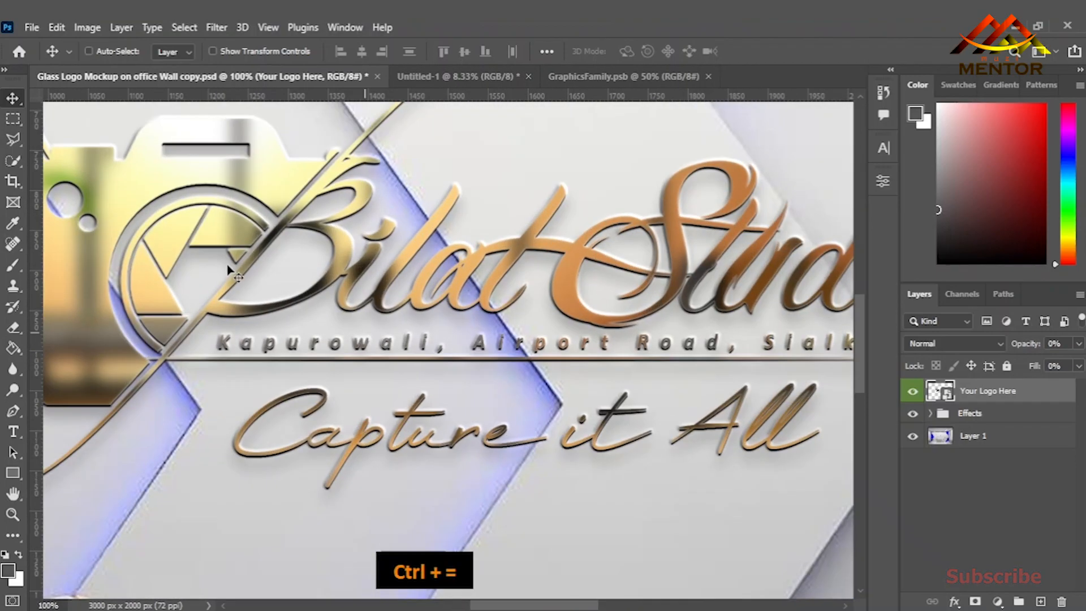
drag(367, 338, 474, 377)
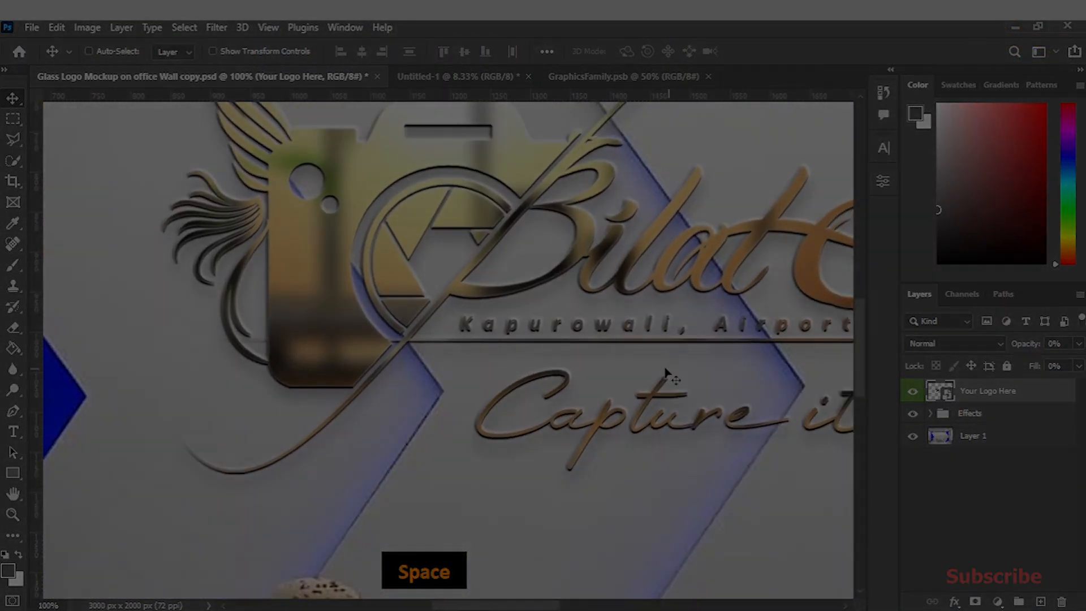